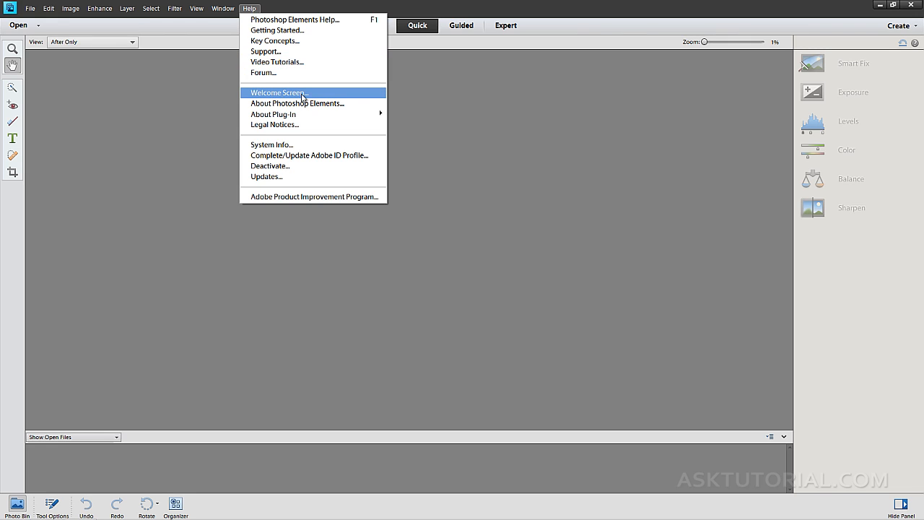
# Step: Open the Welcome Screen, set Photoshop Elements to always launch the Welcome Screen on start, and close it
pyautogui.click(332, 94)
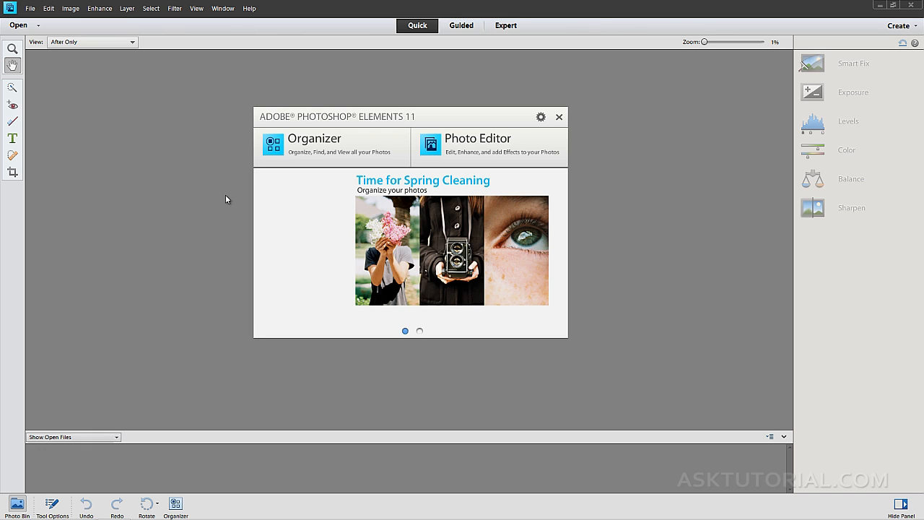
pyautogui.click(540, 116)
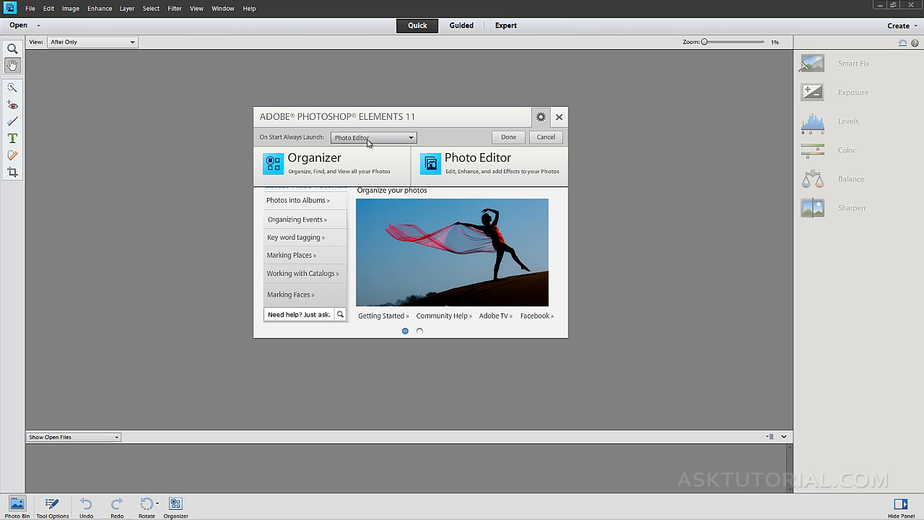
pyautogui.click(392, 139)
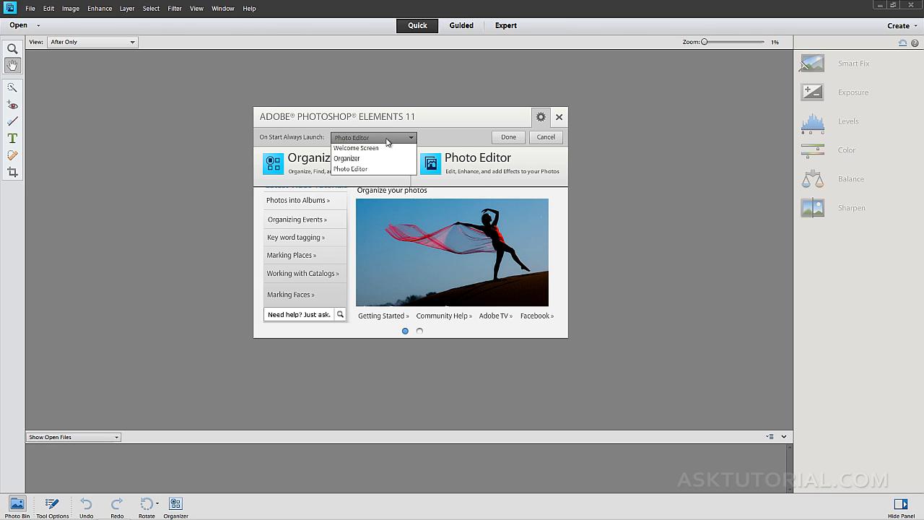
pyautogui.click(346, 150)
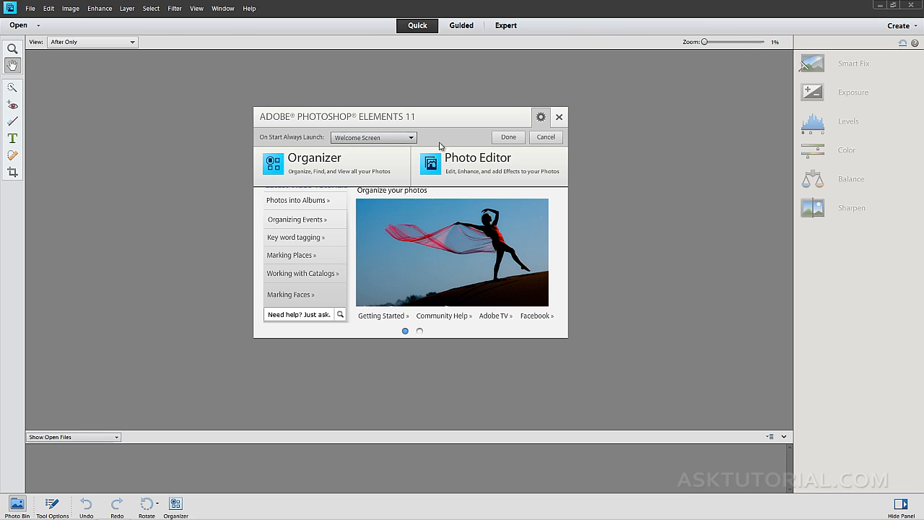
pyautogui.click(506, 139)
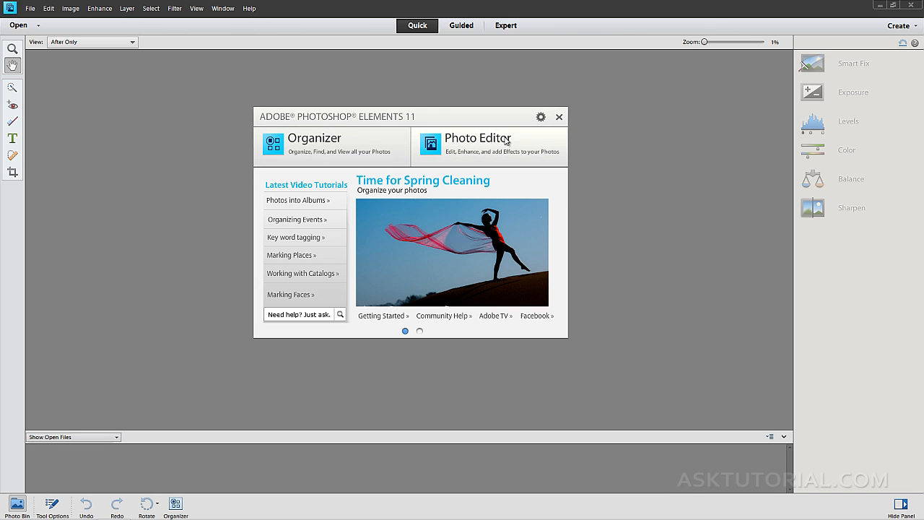
pyautogui.click(559, 118)
# Step: Close the Photo Editor and relaunch Adobe Photoshop Elements 11 from the desktop into the Organizer
pyautogui.click(912, 5)
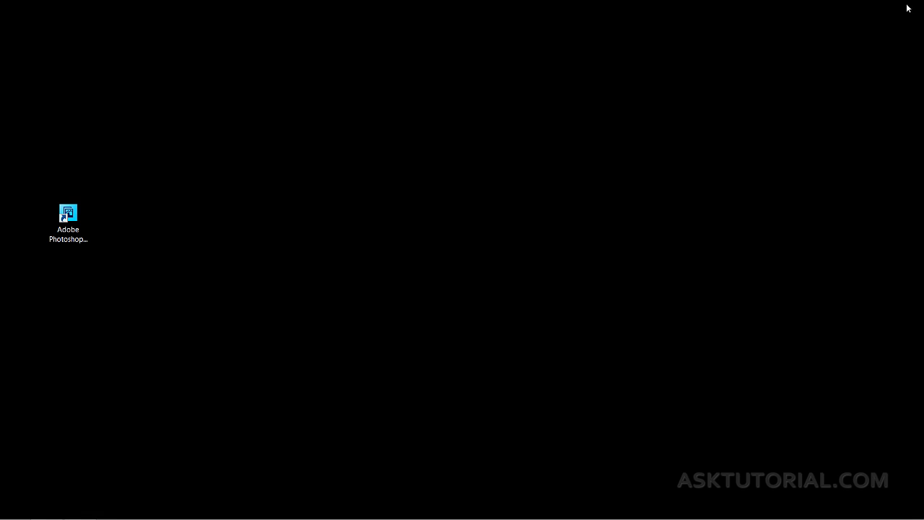
pyautogui.click(72, 221)
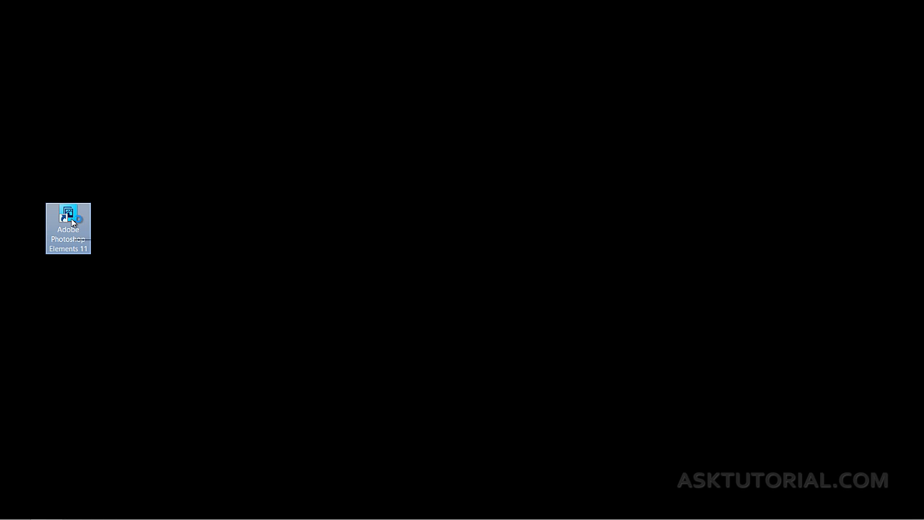
pyautogui.doubleClick(71, 221)
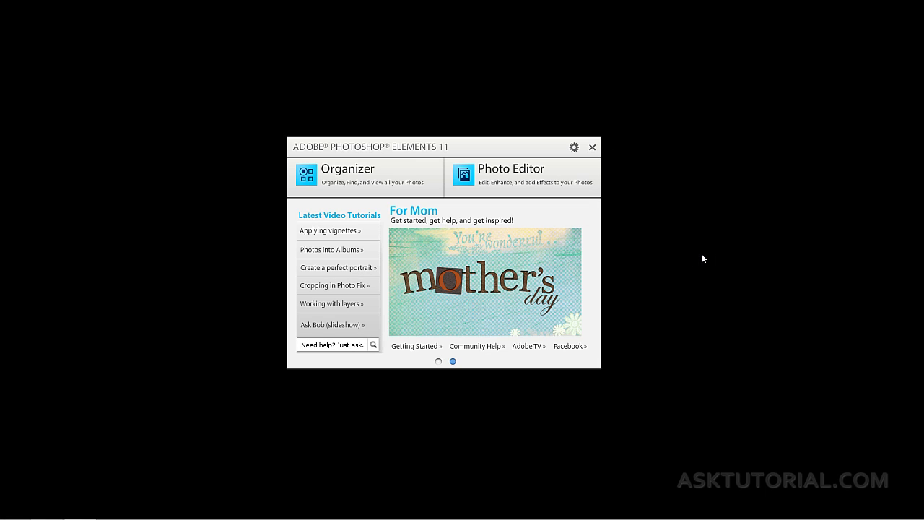
pyautogui.click(348, 177)
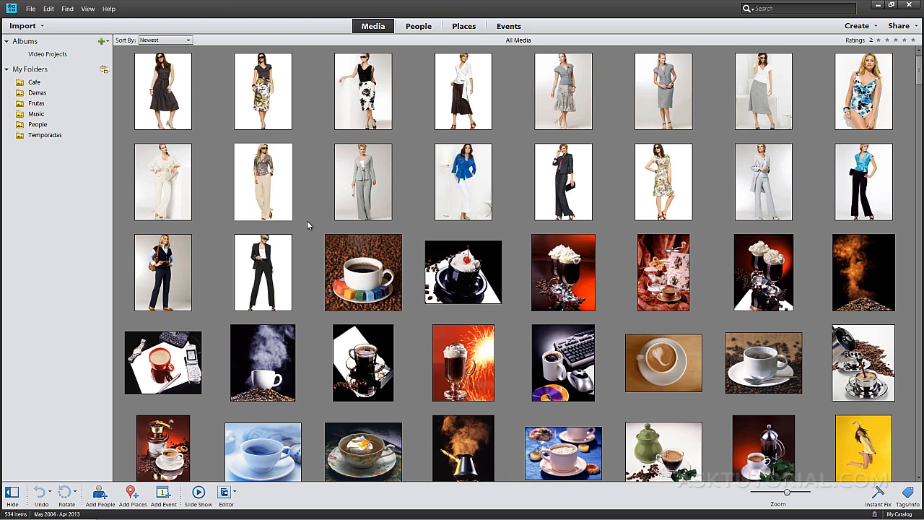
# Step: Browse up and down through the thumbnails of all media in the catalog
pyautogui.scroll(-5, 307, 222)
pyautogui.scroll(4, 307, 226)
pyautogui.scroll(-7, 307, 226)
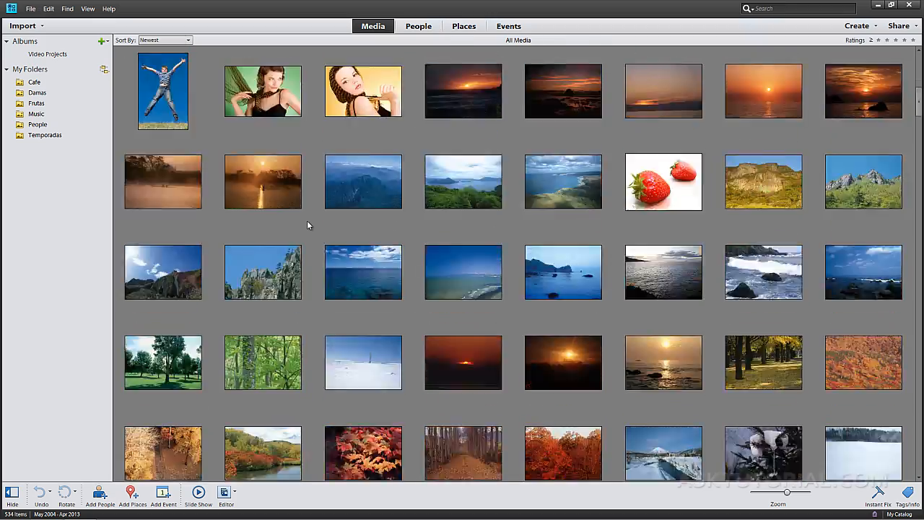
pyautogui.scroll(-14, 307, 226)
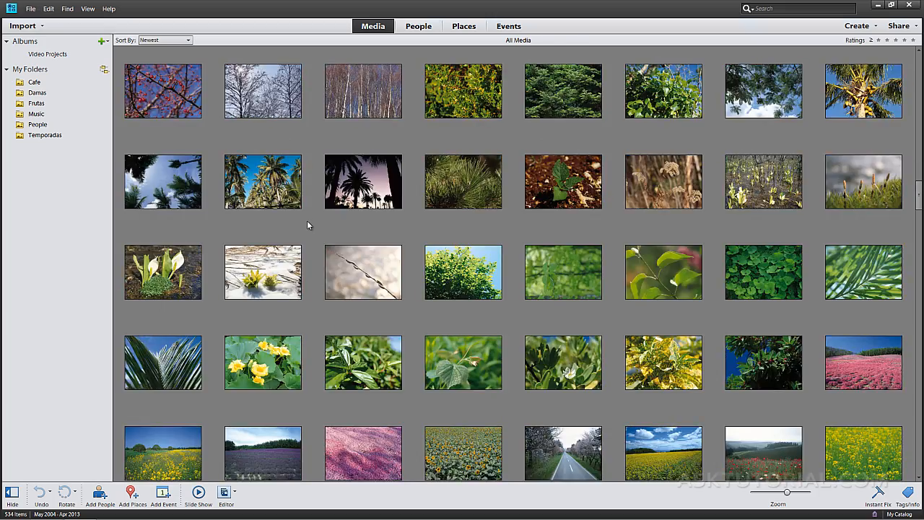
pyautogui.scroll(-6, 307, 225)
pyautogui.scroll(8, 307, 225)
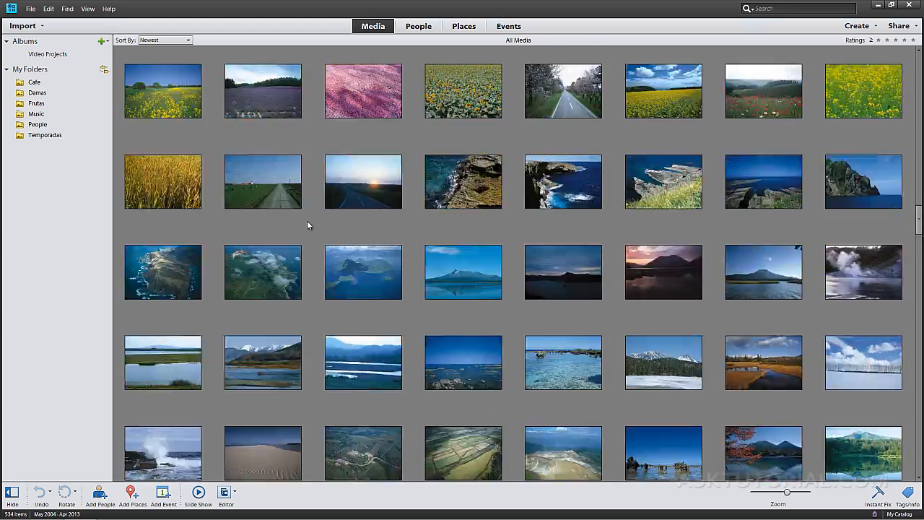
pyautogui.scroll(5, 307, 225)
pyautogui.scroll(-2, 307, 225)
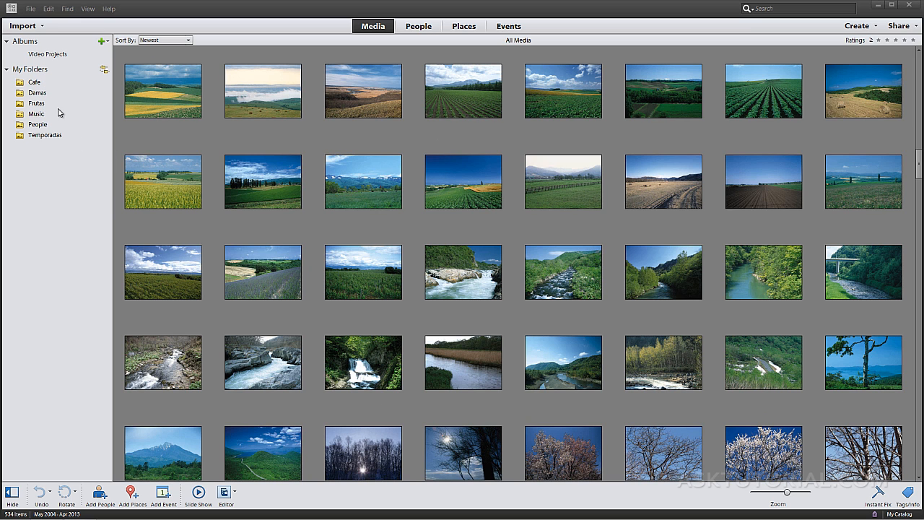
# Step: View the contents of the Cafe, Damas, Frutas, Music, People and Temporadas folders, ending on Cafe
pyautogui.click(34, 84)
pyautogui.click(41, 97)
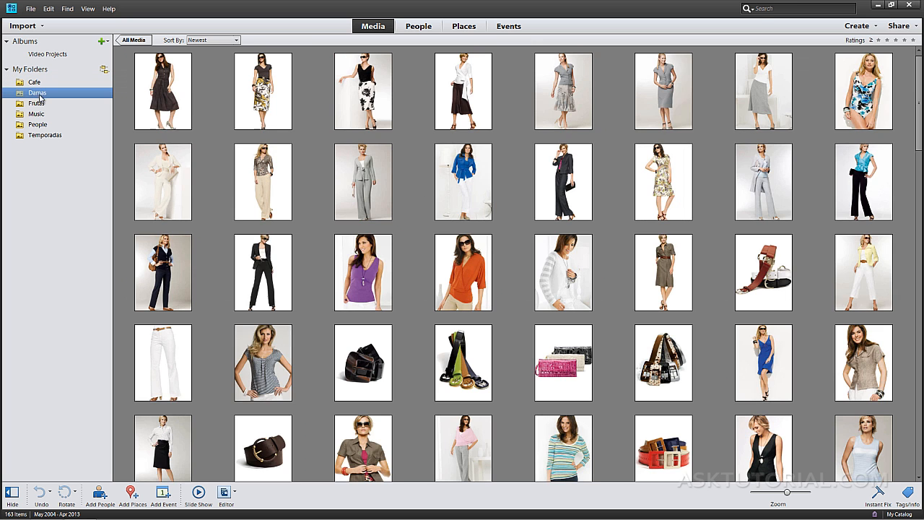
pyautogui.click(41, 107)
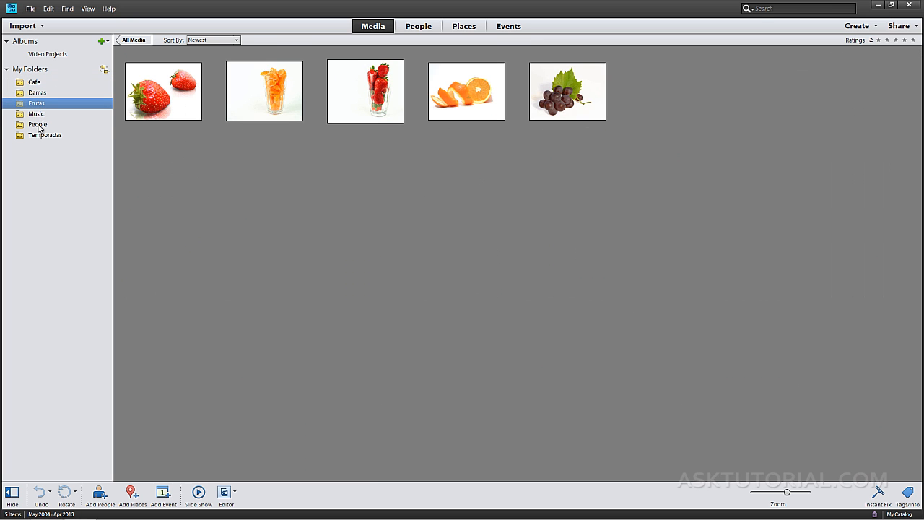
pyautogui.click(40, 126)
pyautogui.click(41, 116)
pyautogui.click(42, 135)
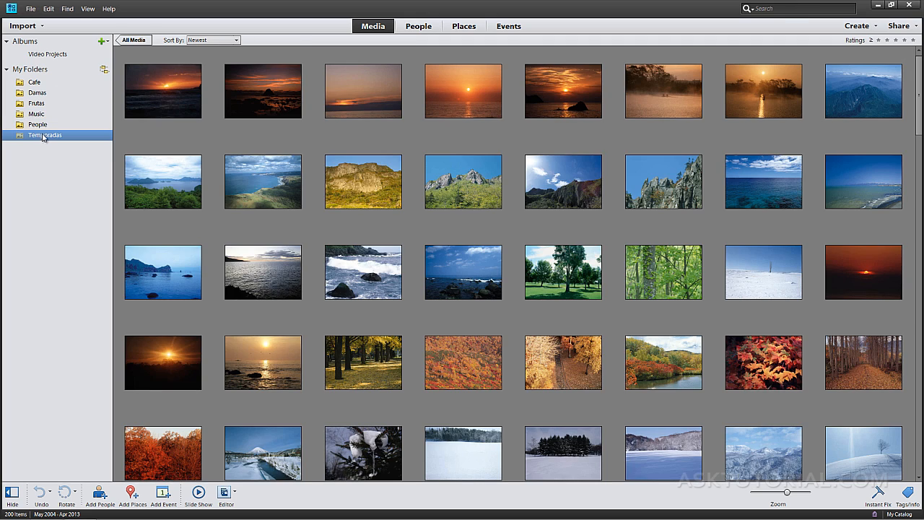
pyautogui.click(41, 124)
pyautogui.click(39, 116)
pyautogui.click(41, 104)
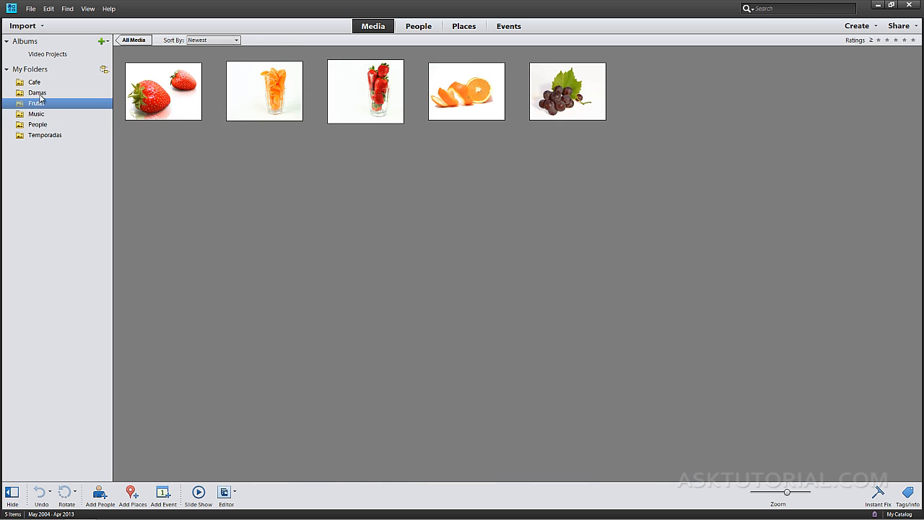
pyautogui.click(42, 93)
pyautogui.click(38, 84)
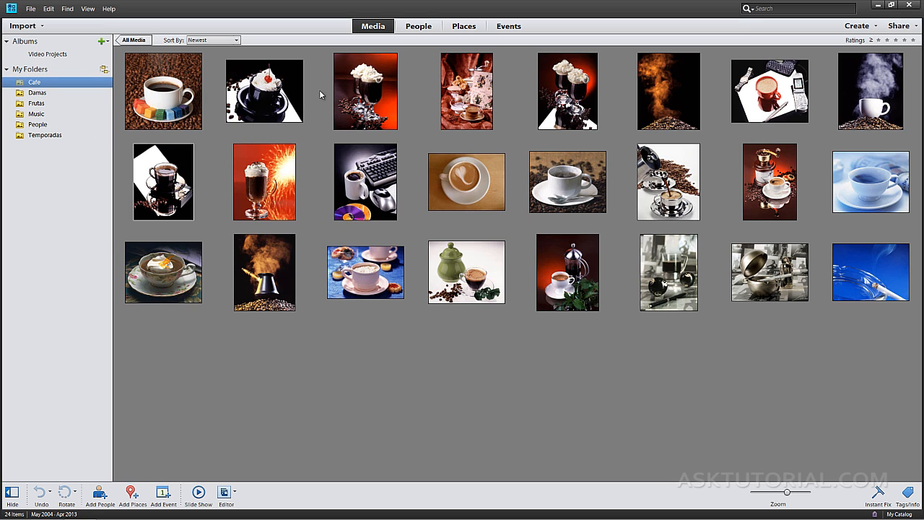
# Step: Return to All Media and look through the catalog as far as the audio files
pyautogui.click(134, 41)
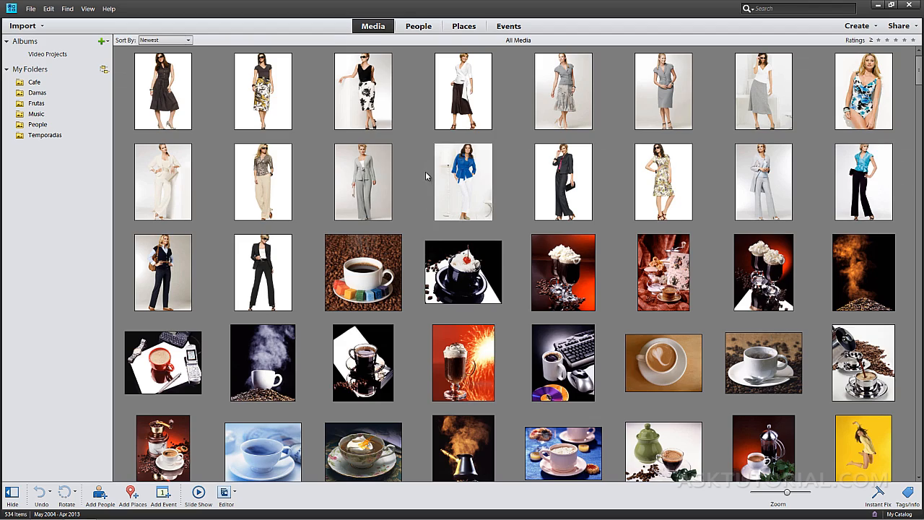
pyautogui.scroll(-3, 426, 171)
pyautogui.scroll(-12, 424, 171)
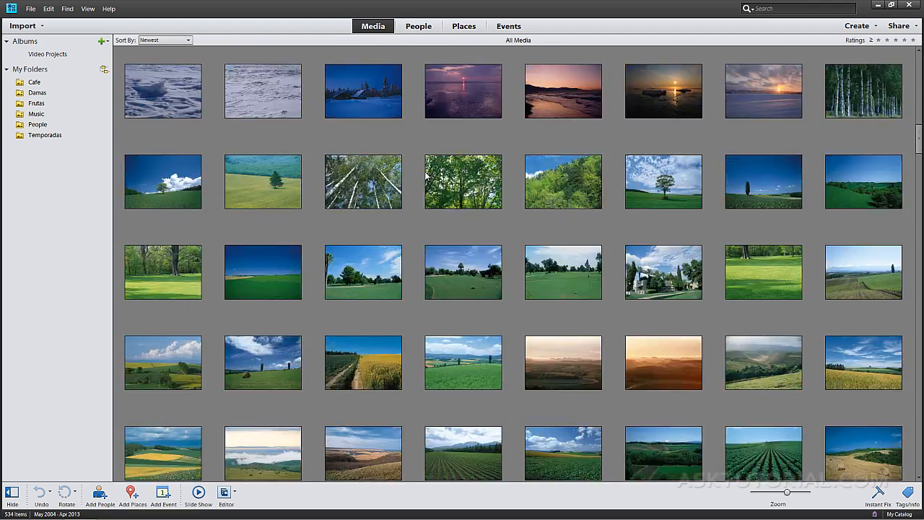
pyautogui.scroll(-12, 425, 171)
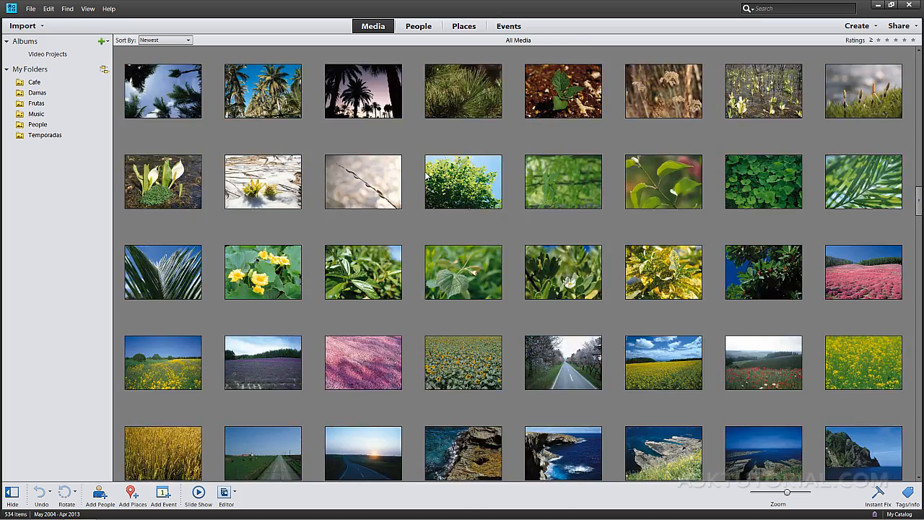
pyautogui.scroll(-15, 425, 176)
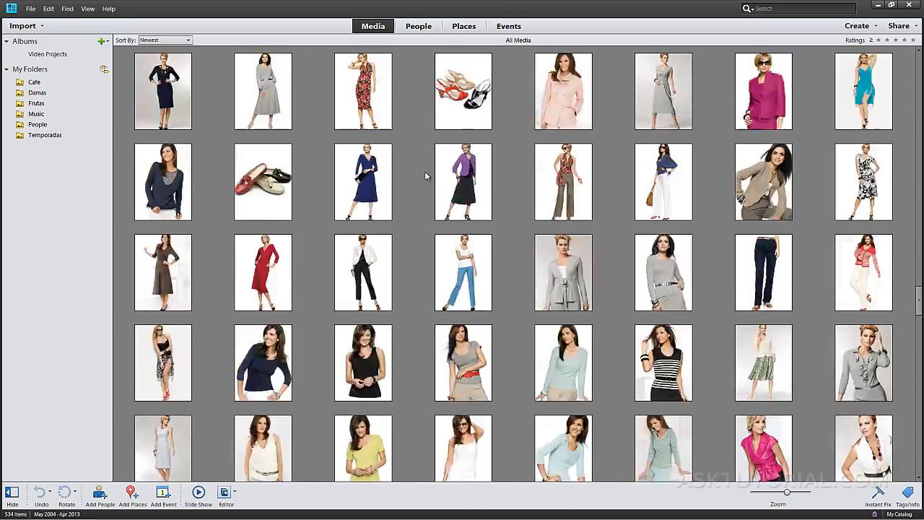
pyautogui.scroll(-10, 425, 171)
pyautogui.scroll(1, 425, 174)
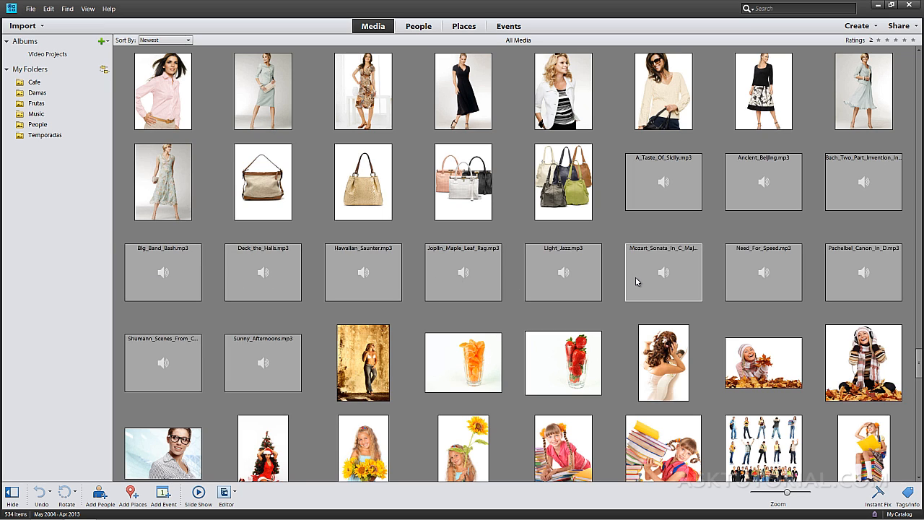
# Step: Turn the Audio media type off and back on in the All Media view
pyautogui.click(88, 9)
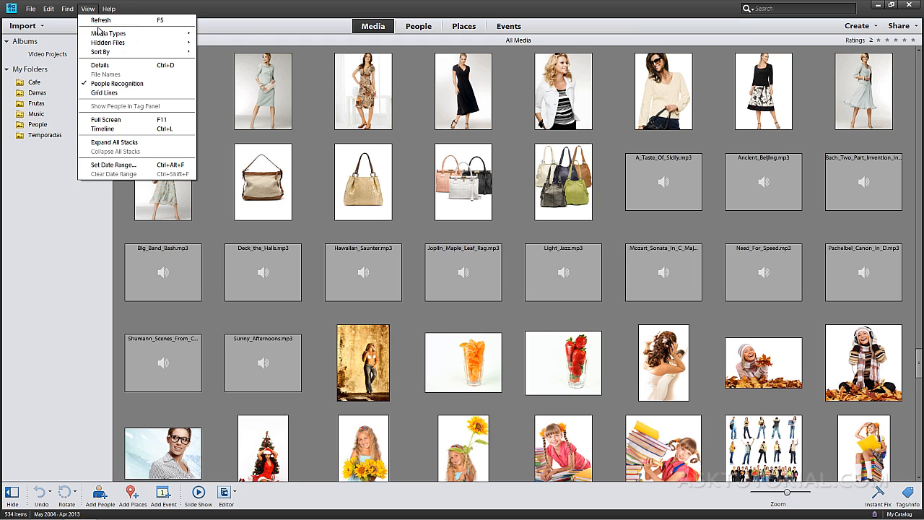
pyautogui.moveTo(104, 34)
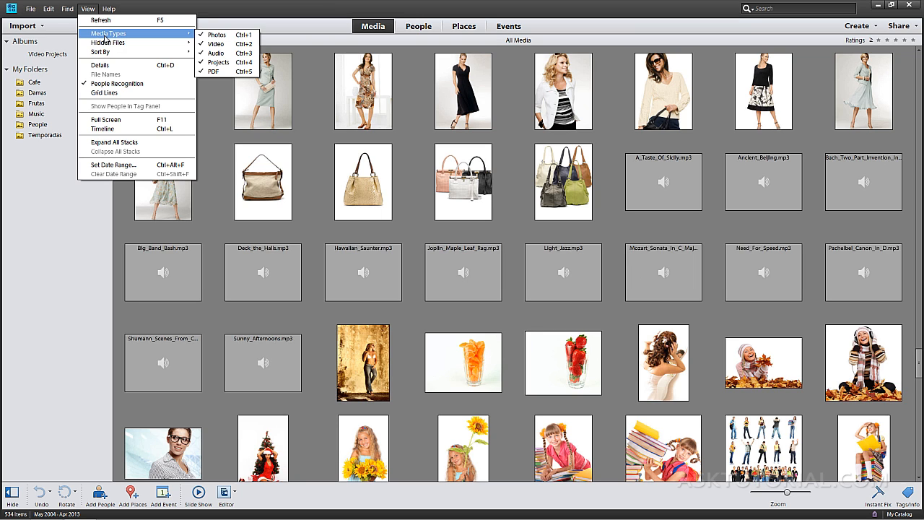
pyautogui.click(215, 54)
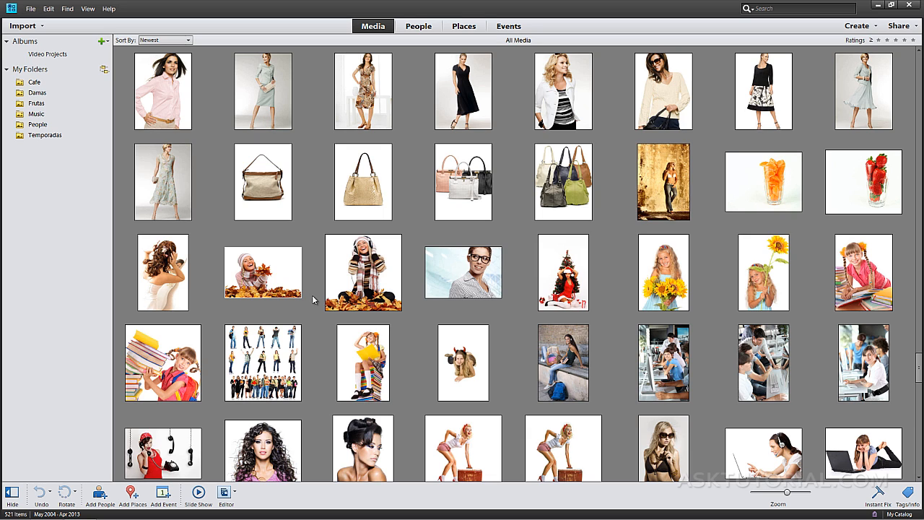
pyautogui.click(87, 9)
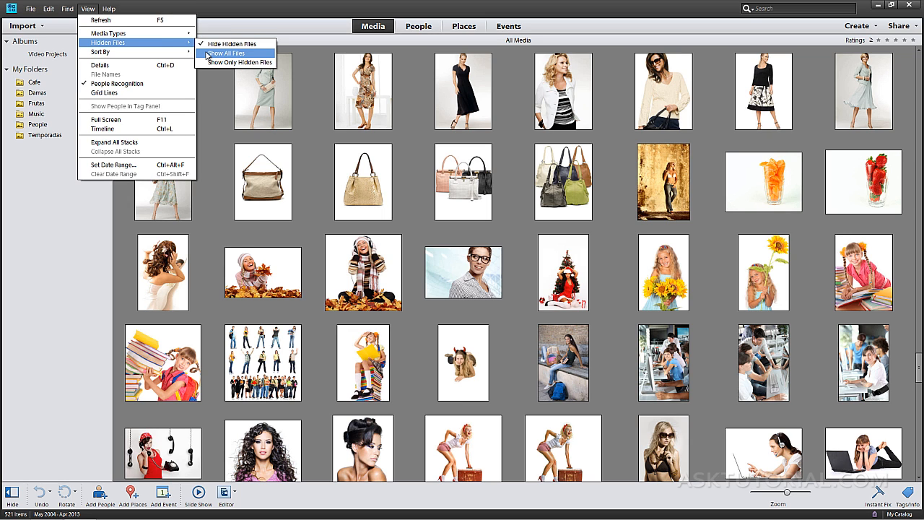
pyautogui.click(217, 52)
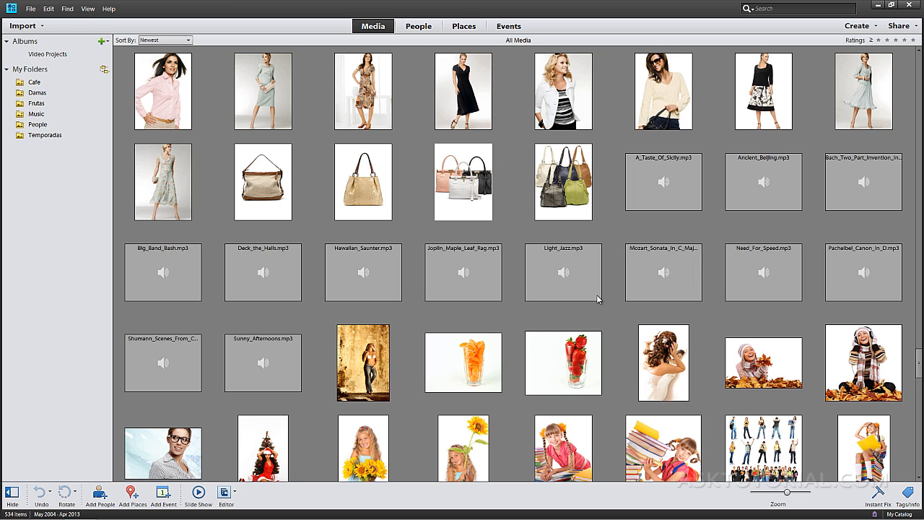
# Step: Show the Instant Fix options and open the patterned-dress, black-dress and white-jacket photos together in the Photo Editor
pyautogui.click(880, 493)
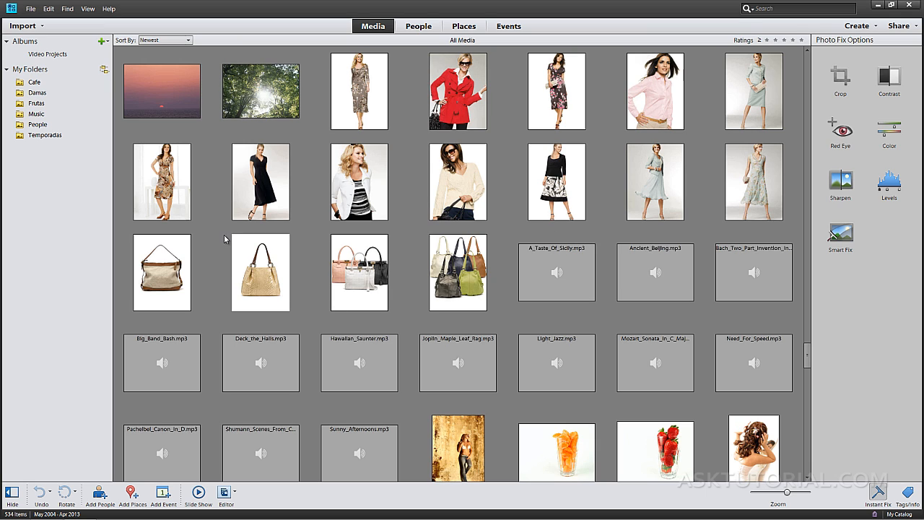
pyautogui.click(162, 188)
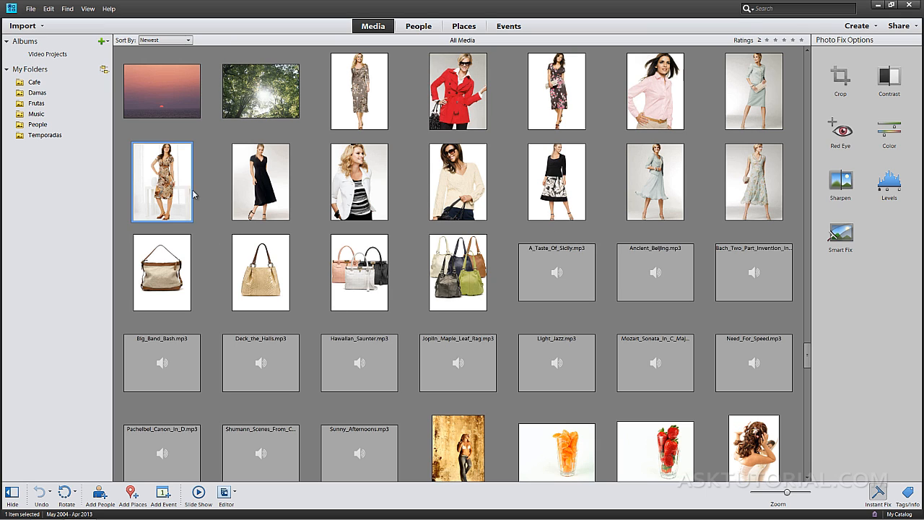
pyautogui.press('ctrl')
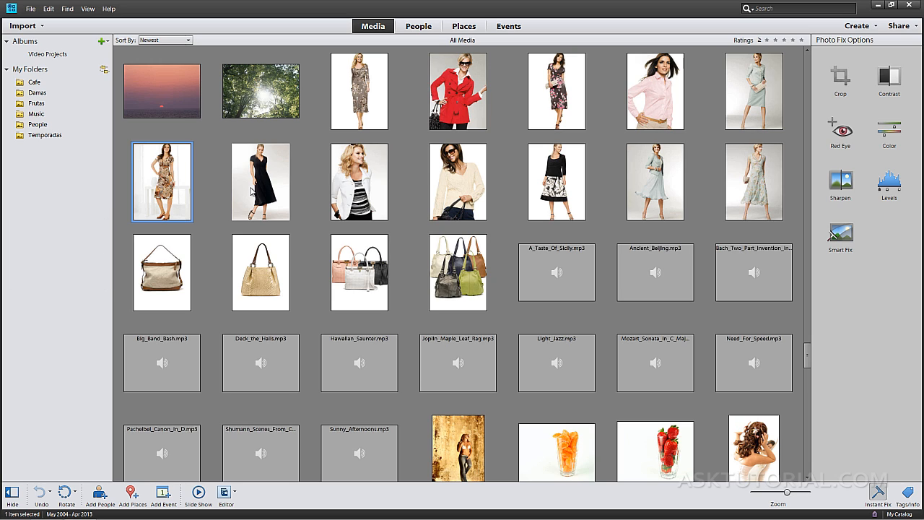
pyautogui.keyDown('ctrl'); pyautogui.click(251, 186); pyautogui.keyUp('ctrl')
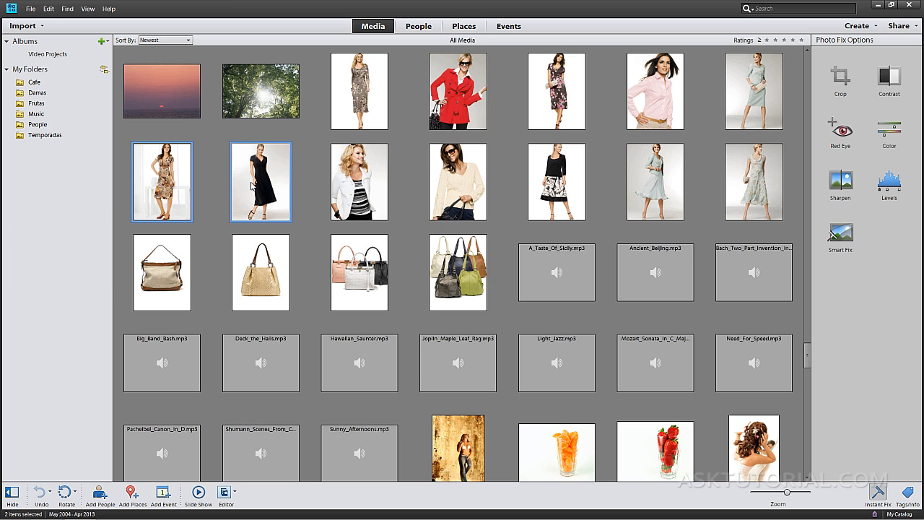
pyautogui.keyDown('ctrl'); pyautogui.click(364, 195); pyautogui.keyUp('ctrl')
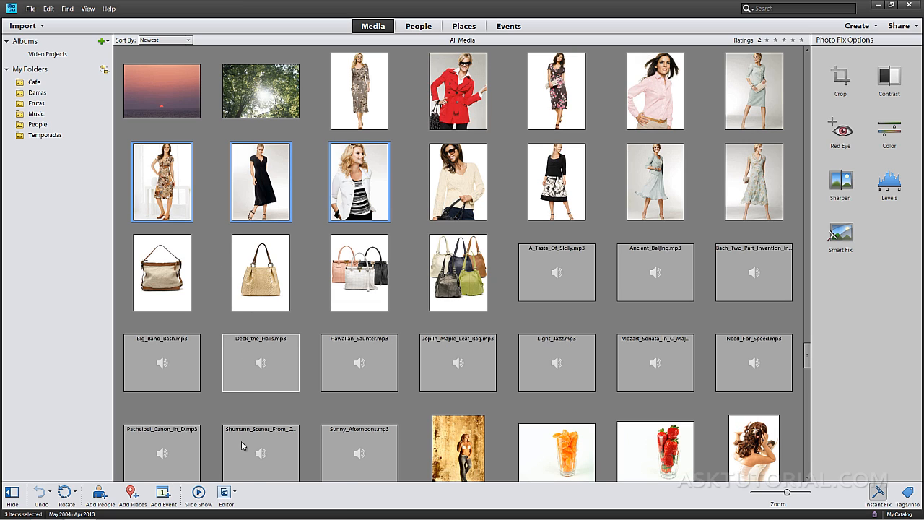
pyautogui.click(226, 493)
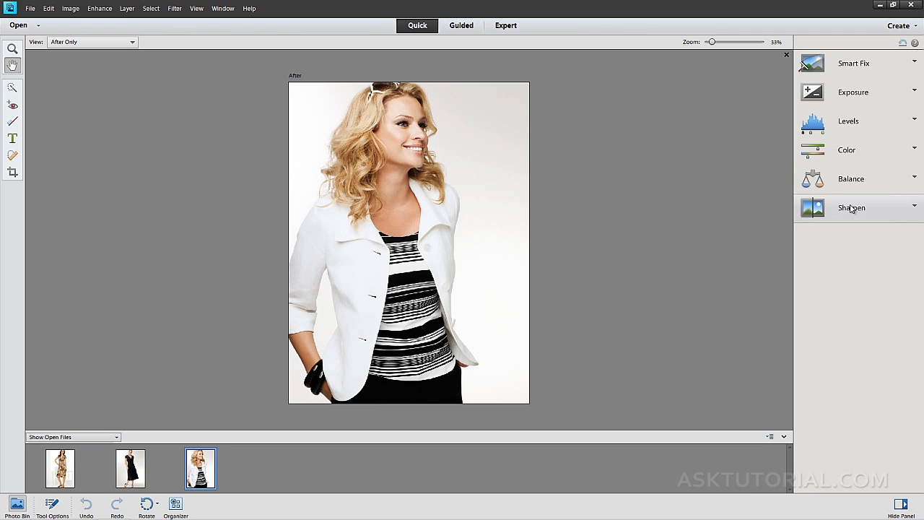
# Step: View the Exposure and Levels quick fixes for the white-jacket photo, and look at the Guided and Expert editing modes
pyautogui.click(914, 92)
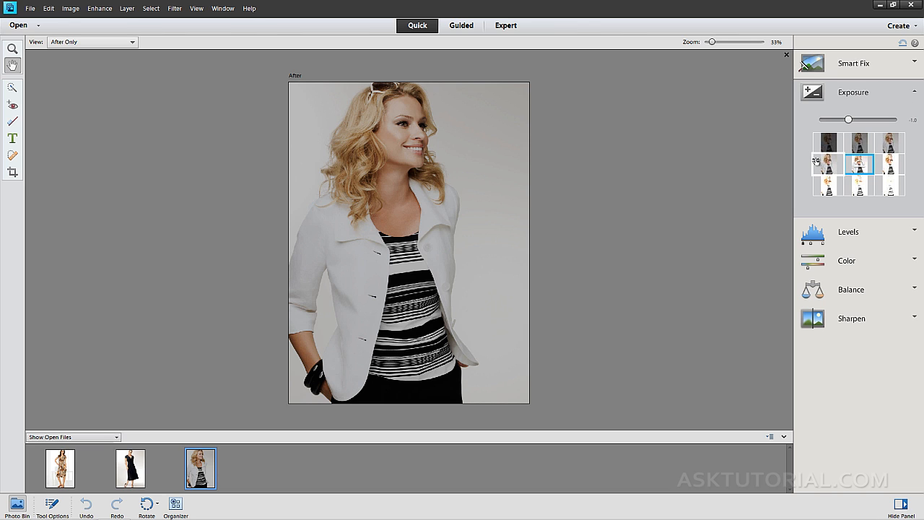
pyautogui.click(916, 232)
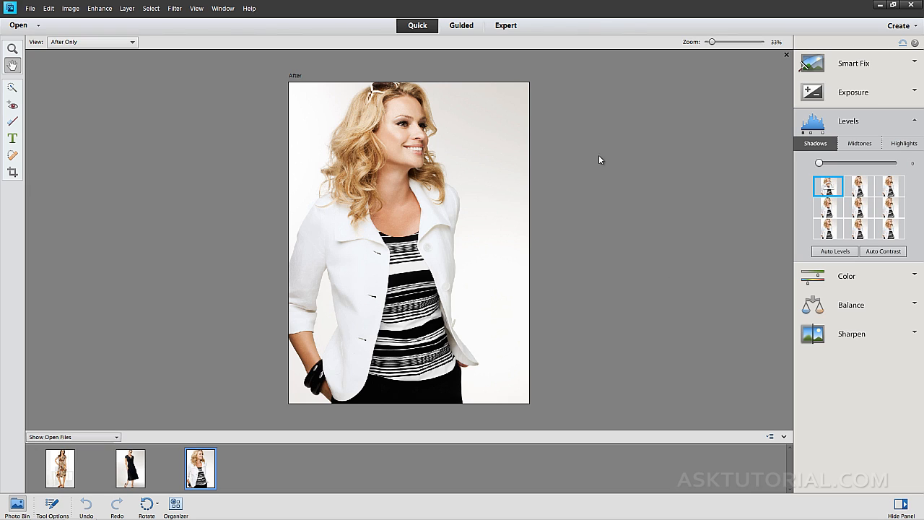
pyautogui.click(460, 28)
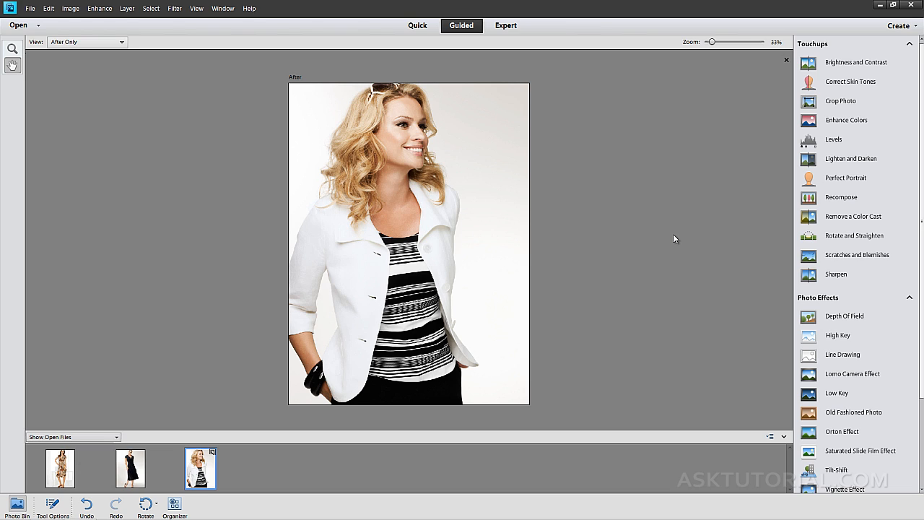
pyautogui.click(508, 26)
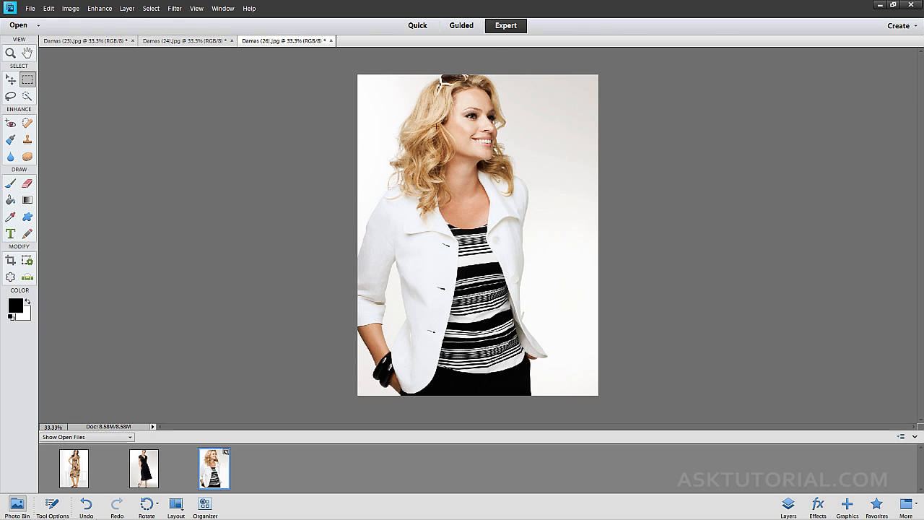
# Step: View each of the three open photos in Expert mode, ending on the white-jacket photo, Damas (26).jpg
pyautogui.click(162, 42)
pyautogui.click(108, 41)
pyautogui.click(177, 41)
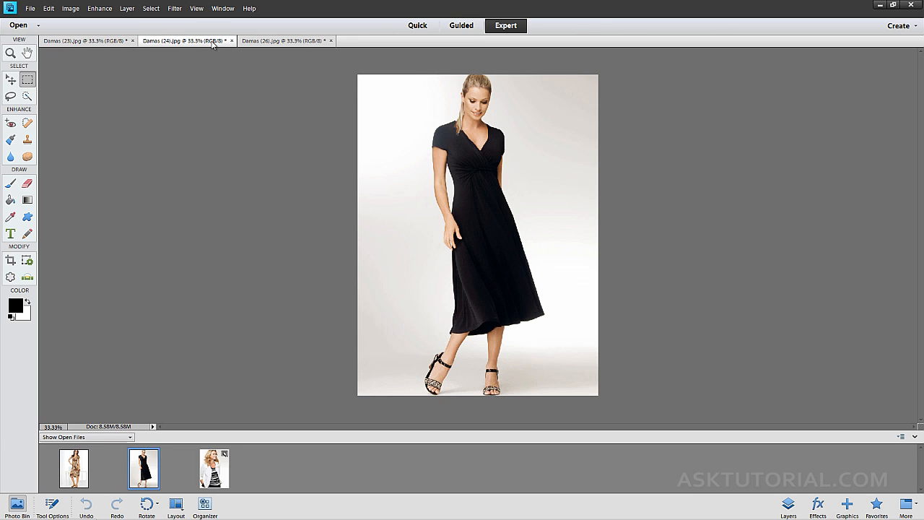
pyautogui.click(274, 43)
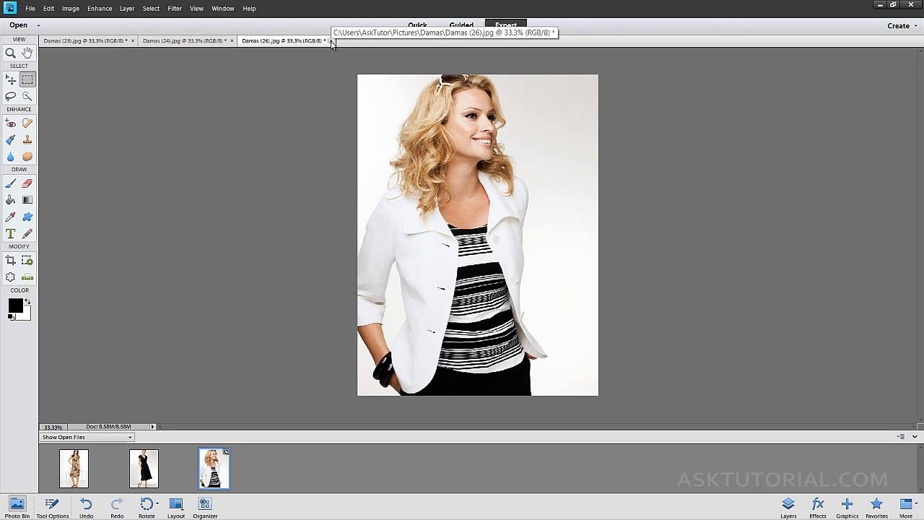
# Step: Close all open photos without saving their changes
pyautogui.click(33, 11)
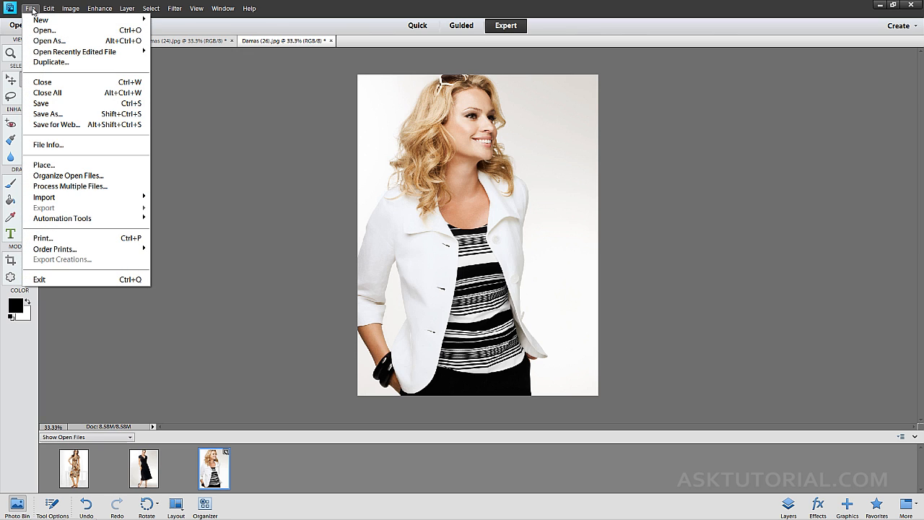
pyautogui.click(48, 95)
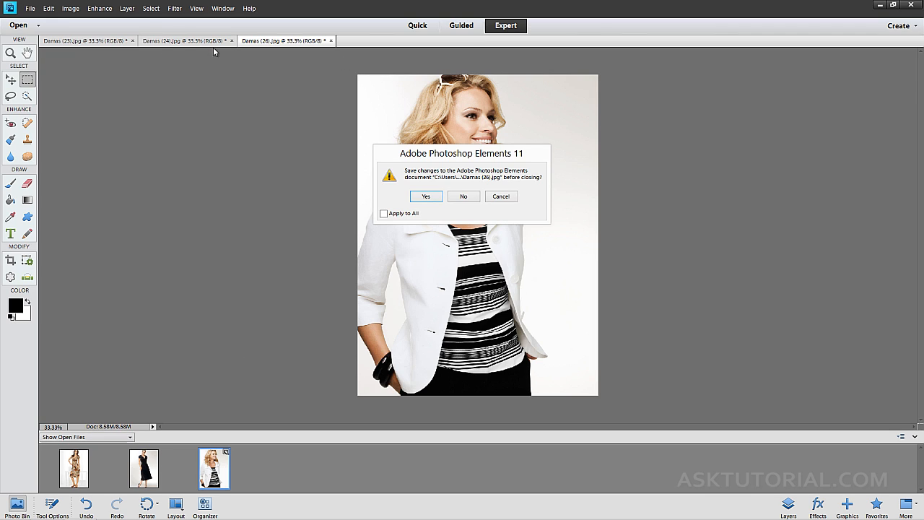
pyautogui.click(463, 198)
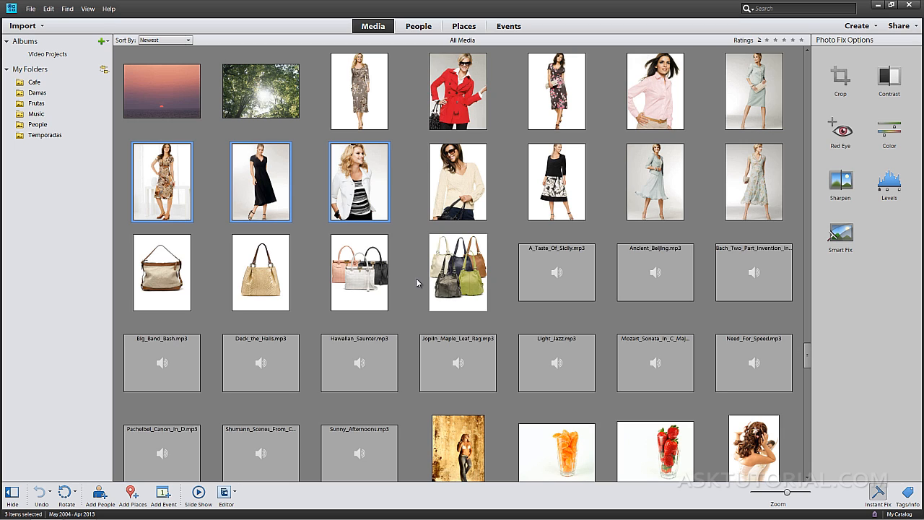
# Step: Open the cream-sweater photo in the Photo Editor, and from the Organizer also send the black-top and patterned-skirt photo to the editor
pyautogui.click(449, 216)
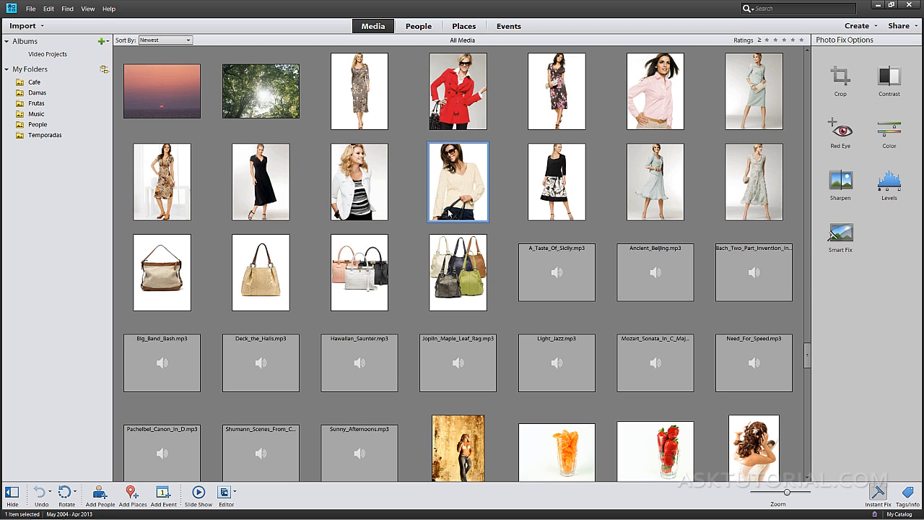
pyautogui.click(225, 491)
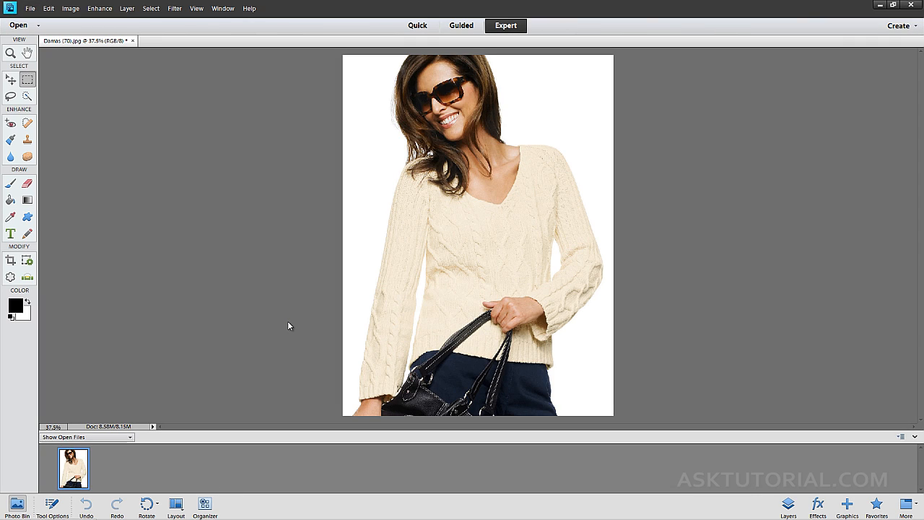
pyautogui.click(205, 505)
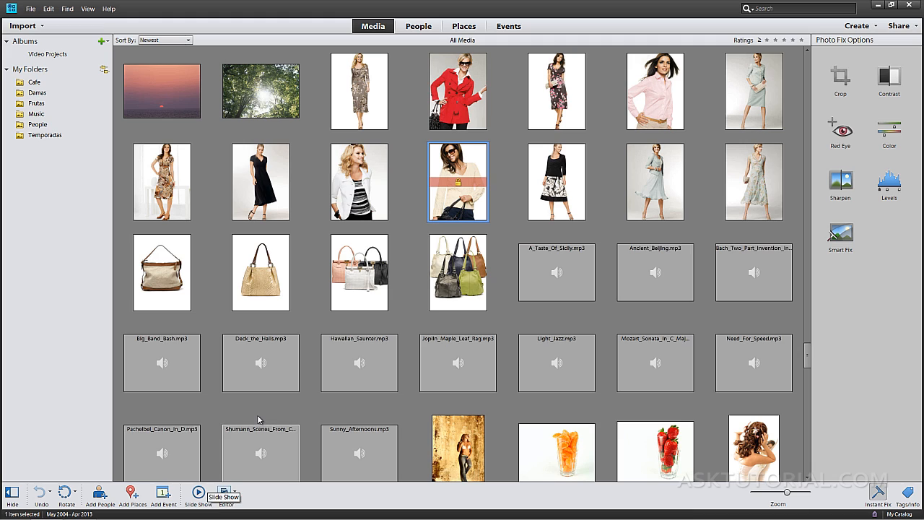
pyautogui.click(549, 210)
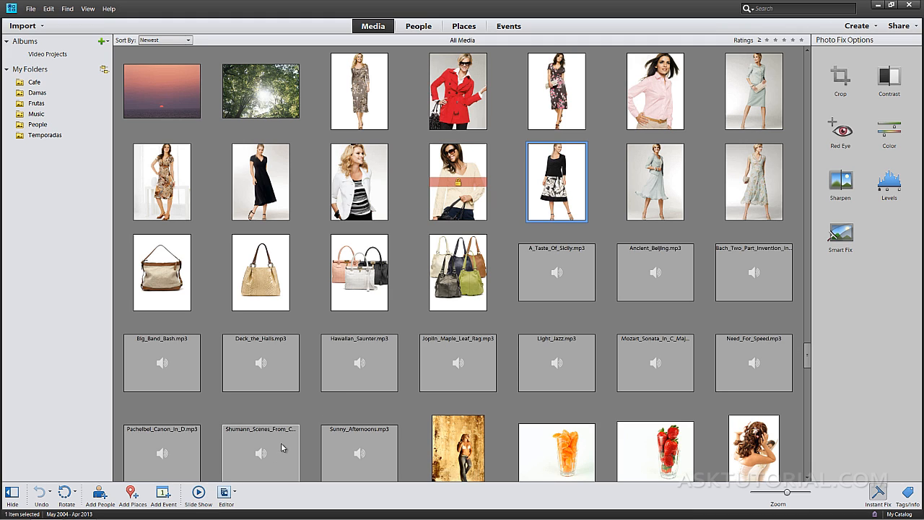
pyautogui.click(226, 494)
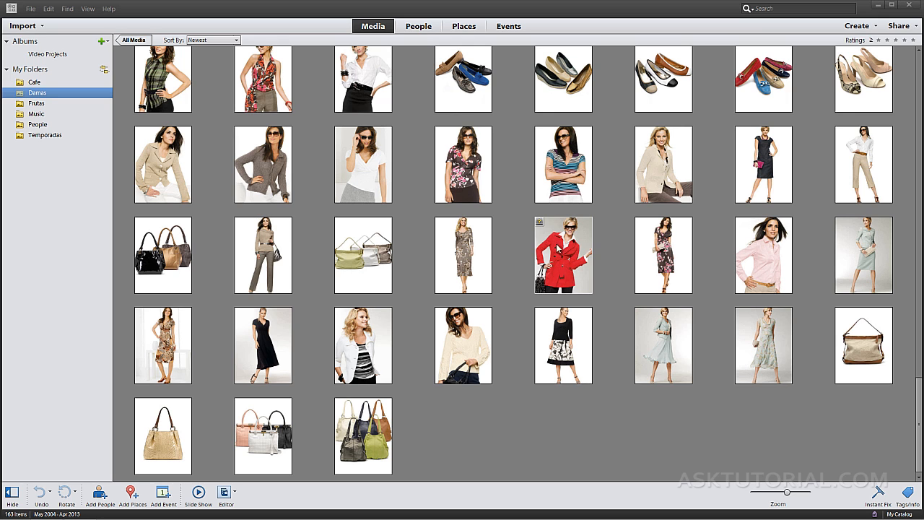
# Step: View the red-coat photo from the Damas folder at full size, return to the thumbnail grid and clear the selection
pyautogui.doubleClick(557, 245)
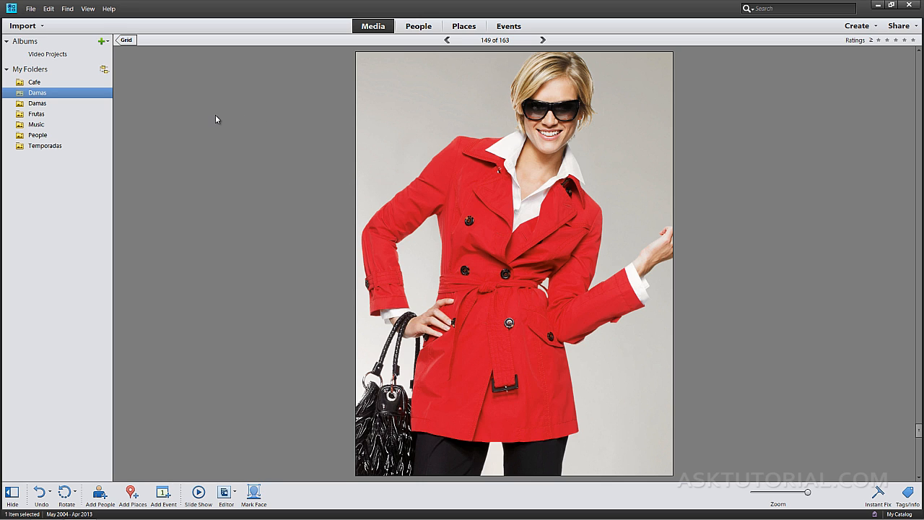
pyautogui.click(126, 41)
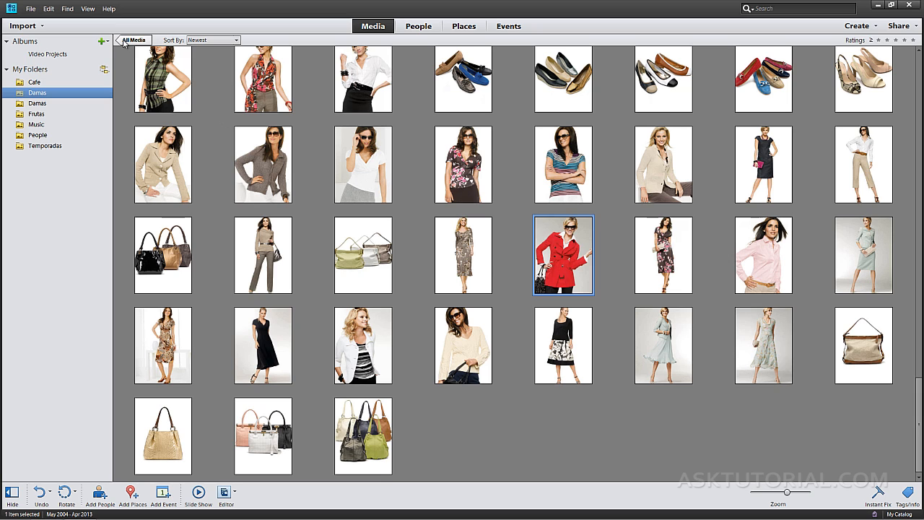
pyautogui.click(539, 402)
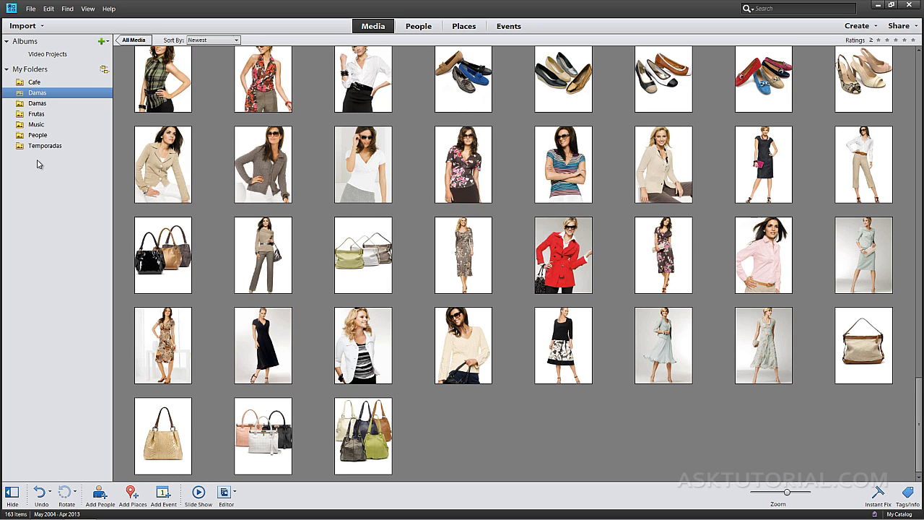
# Step: Create a new catalog named "Fotos de Tutorial" without importing the free music
pyautogui.click(31, 10)
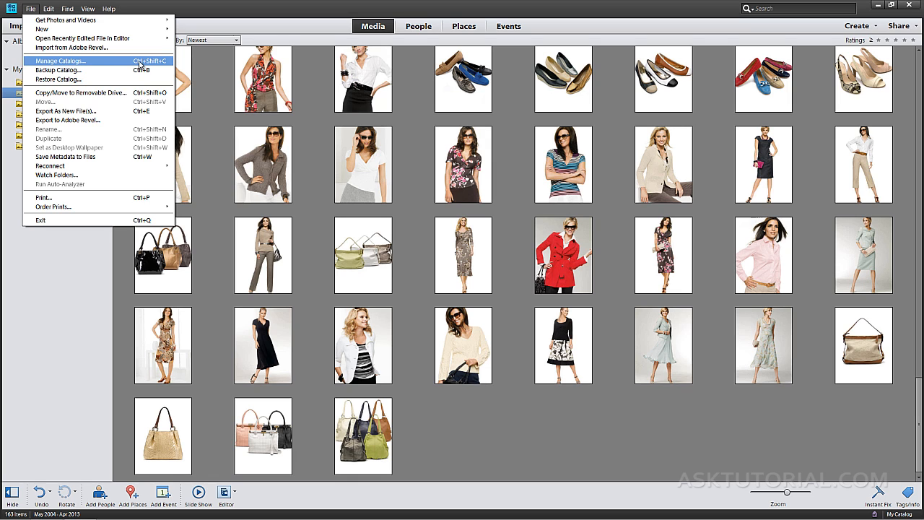
pyautogui.click(68, 62)
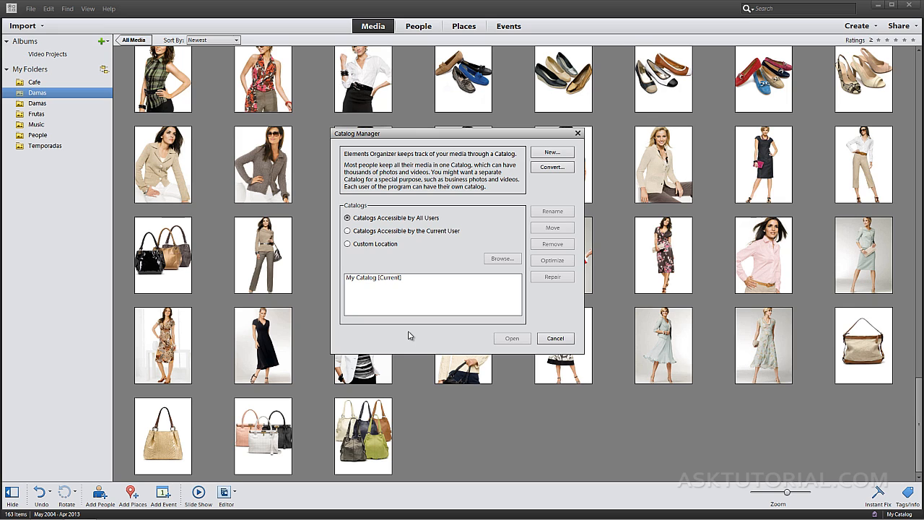
pyautogui.click(551, 155)
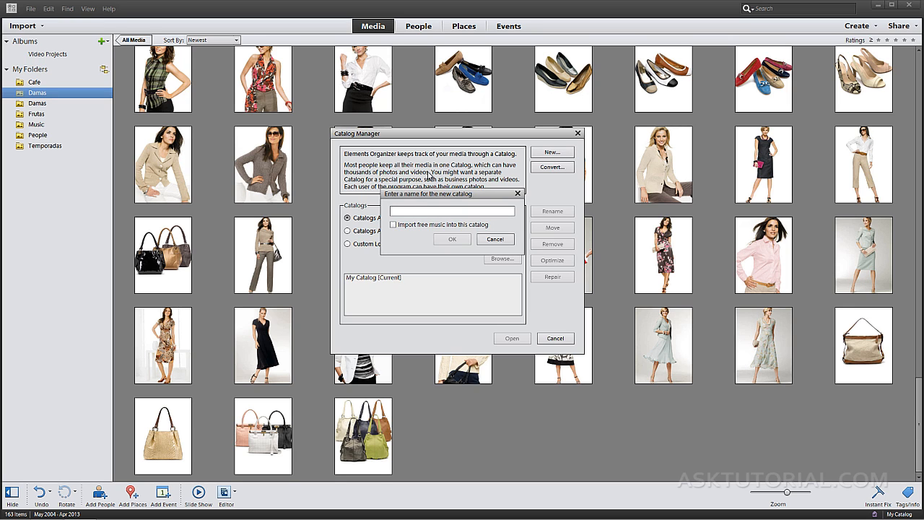
pyautogui.write('Fotos de Tutorial')
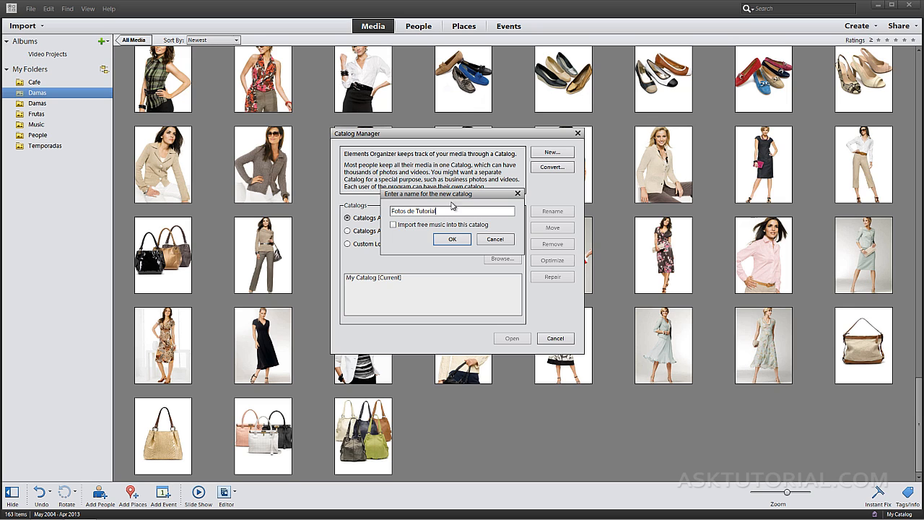
pyautogui.click(446, 241)
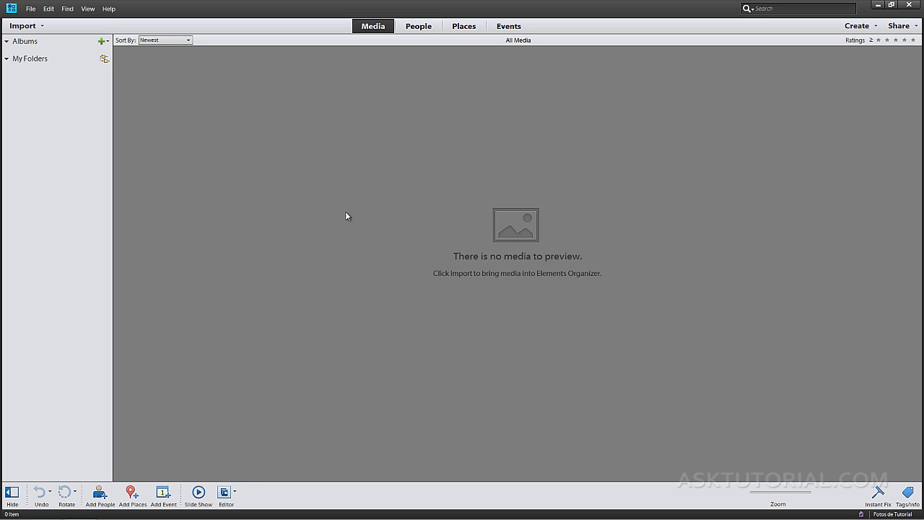
# Step: Switch from the new catalog to My Catalog using the Catalog Manager
pyautogui.click(30, 9)
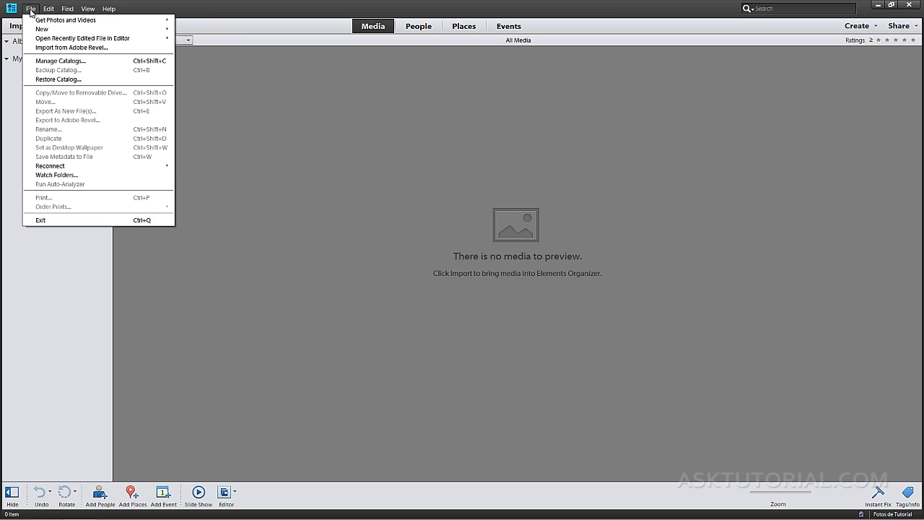
pyautogui.click(53, 64)
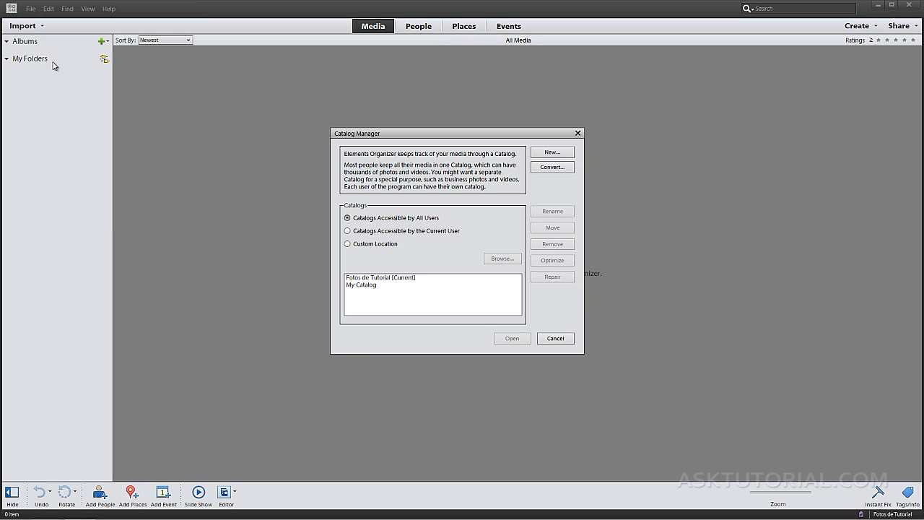
pyautogui.click(380, 279)
pyautogui.click(371, 286)
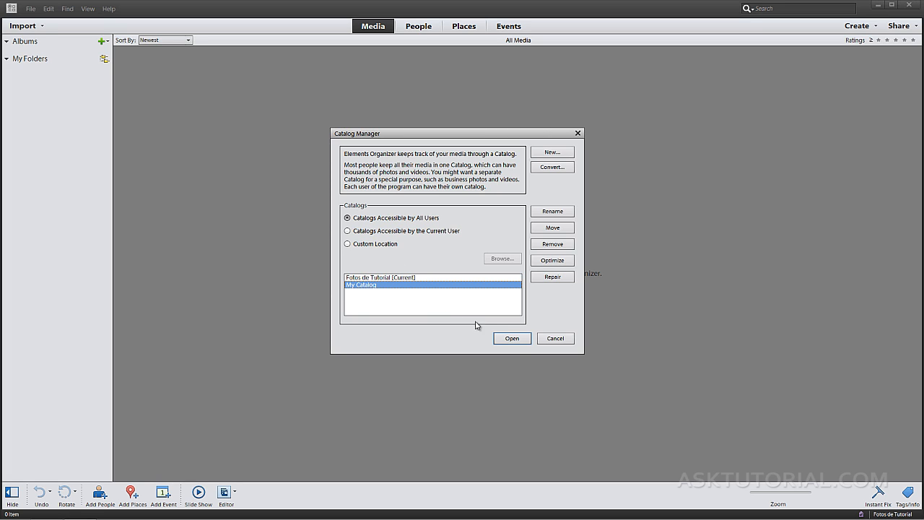
pyautogui.click(508, 339)
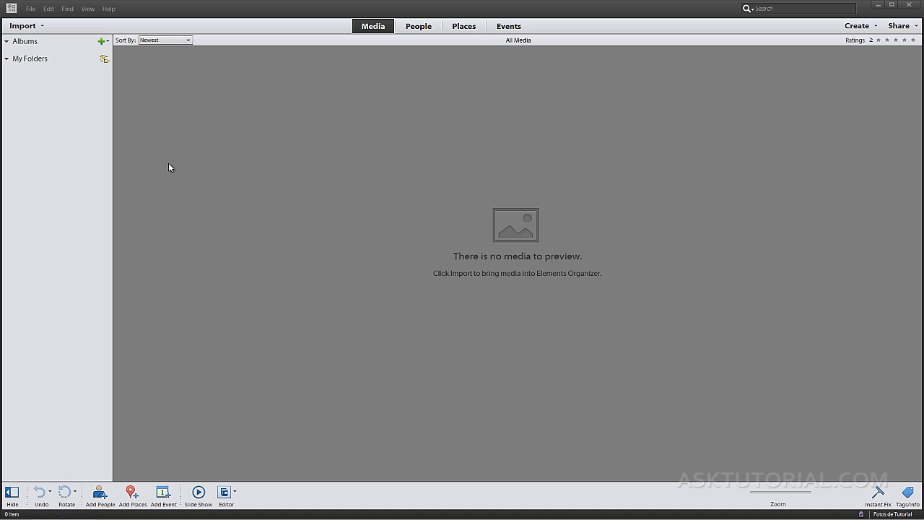
# Step: Start importing media from files and folders into the empty catalog and browse to the My Pictures folder
pyautogui.click(41, 27)
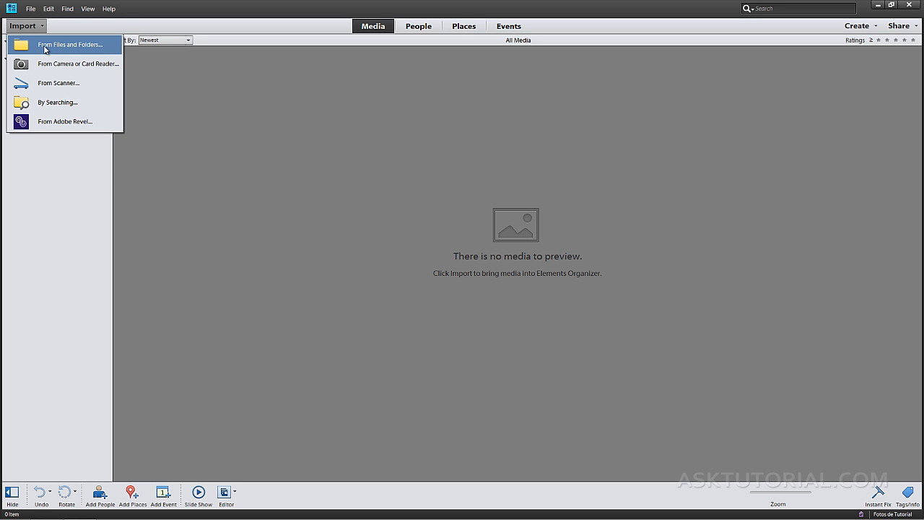
pyautogui.click(50, 48)
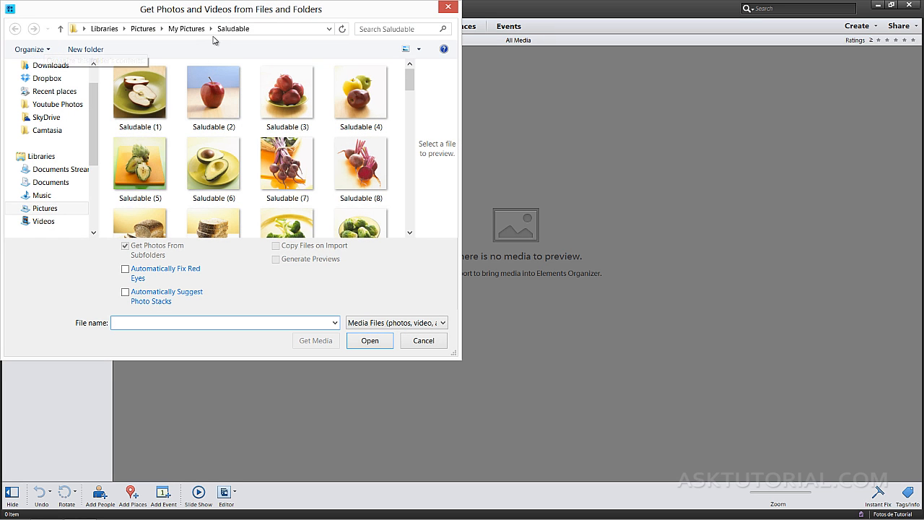
pyautogui.moveTo(213, 18); pyautogui.dragTo(247, 28)
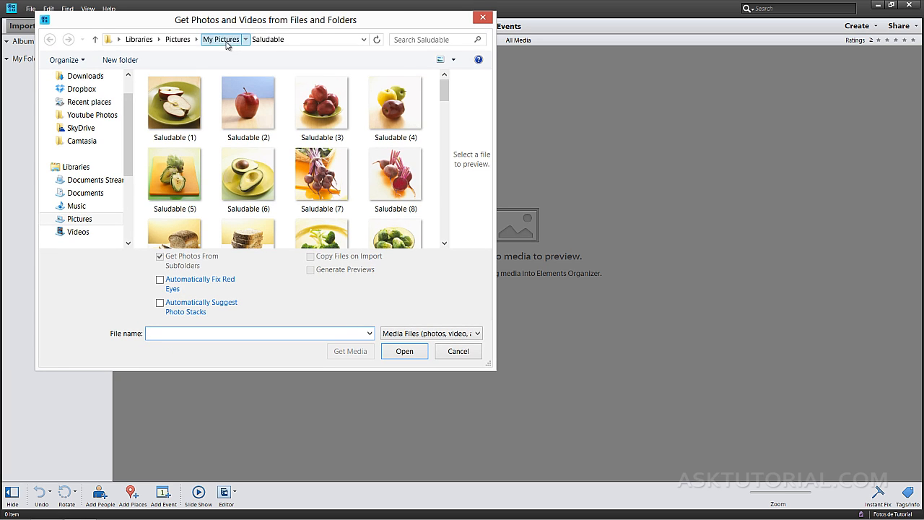
pyautogui.click(231, 40)
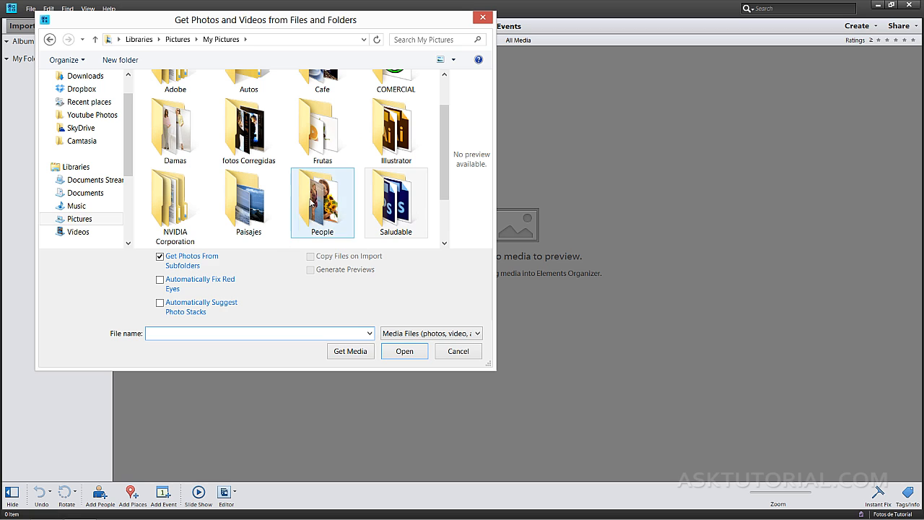
# Step: Select Personas (2), (3), (4), (7) and (8) individually inside the People folder, and go back to My Pictures
pyautogui.click(311, 202)
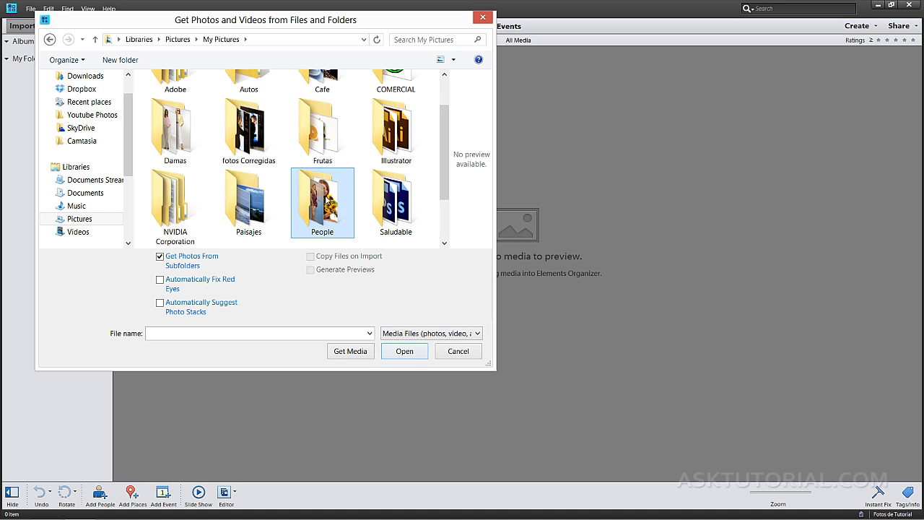
pyautogui.click(409, 357)
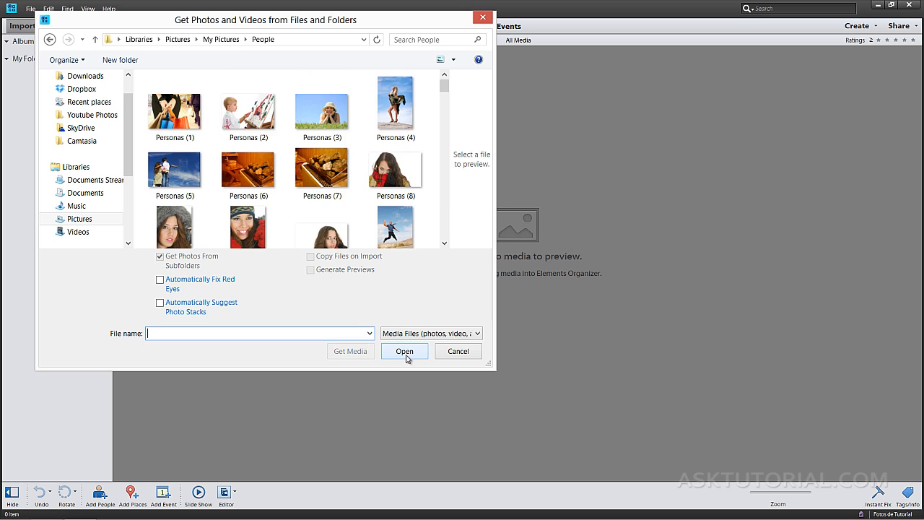
pyautogui.click(186, 119)
pyautogui.click(249, 114)
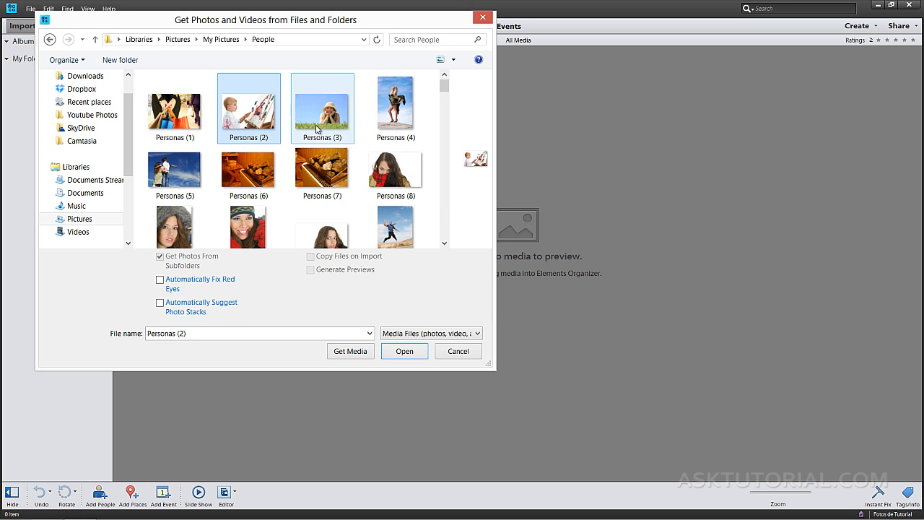
pyautogui.keyDown('ctrl'); pyautogui.click(322, 114); pyautogui.keyUp('ctrl')
pyautogui.keyDown('ctrl'); pyautogui.click(395, 108); pyautogui.keyUp('ctrl')
pyautogui.keyDown('ctrl'); pyautogui.click(391, 162); pyautogui.keyUp('ctrl')
pyautogui.keyDown('ctrl'); pyautogui.click(337, 165); pyautogui.keyUp('ctrl')
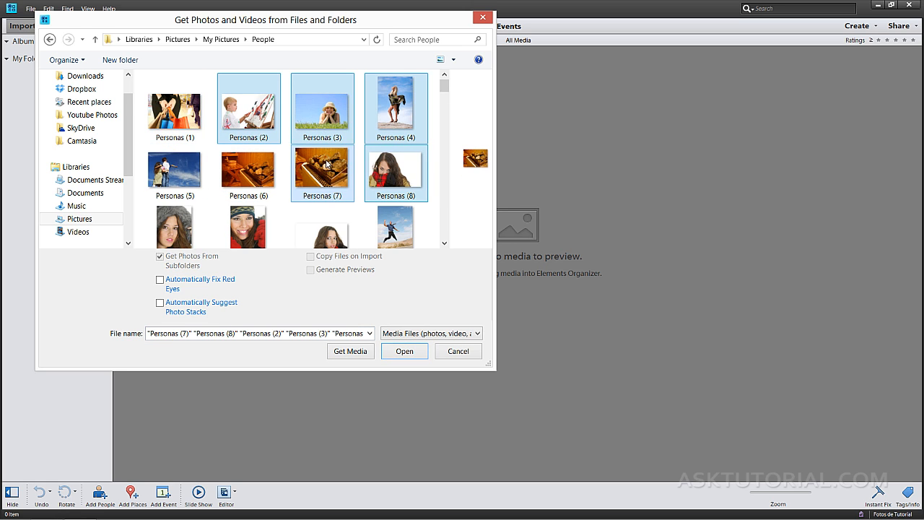
pyautogui.click(228, 41)
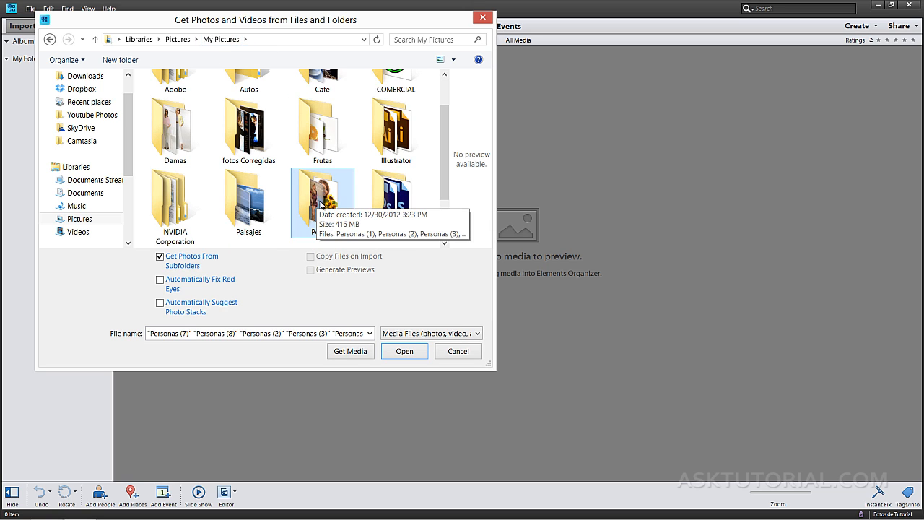
# Step: Import the selected People folder with its subfolders into the catalog, leaving out all attached keyword tags
pyautogui.click(348, 353)
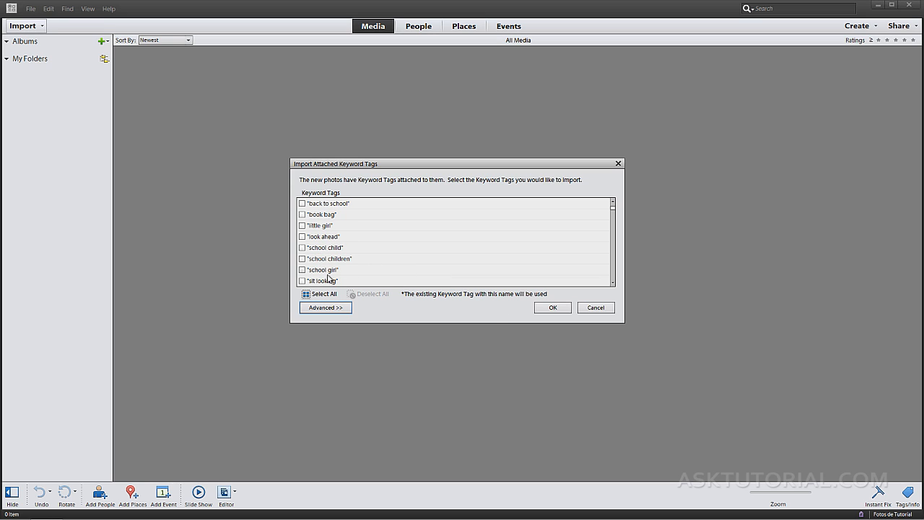
pyautogui.click(552, 307)
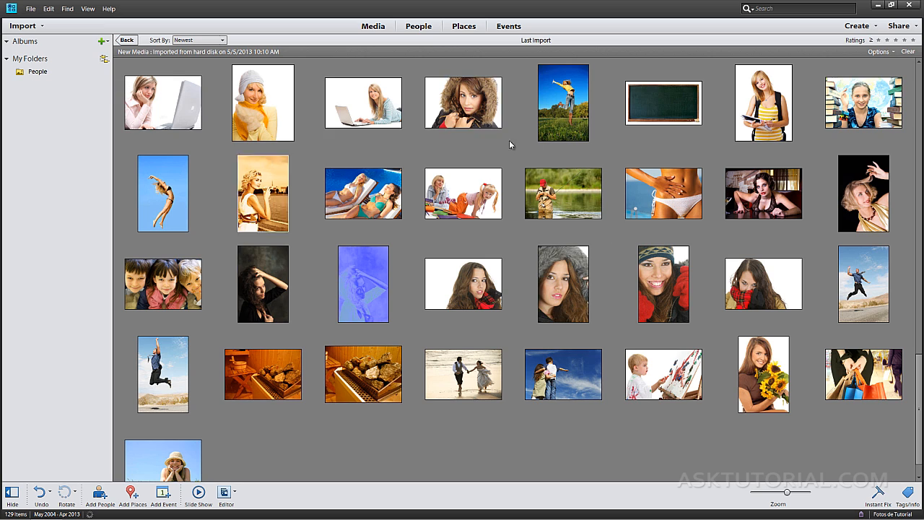
pyautogui.click(7, 62)
pyautogui.click(7, 61)
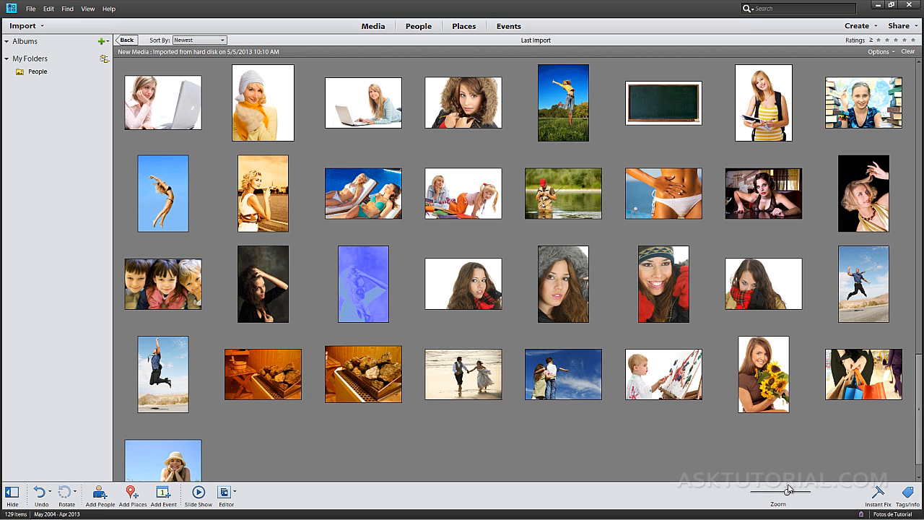
pyautogui.moveTo(788, 496)
pyautogui.mouseDown()
pyautogui.moveTo(799, 495)
pyautogui.moveTo(788, 496)
pyautogui.mouseUp()
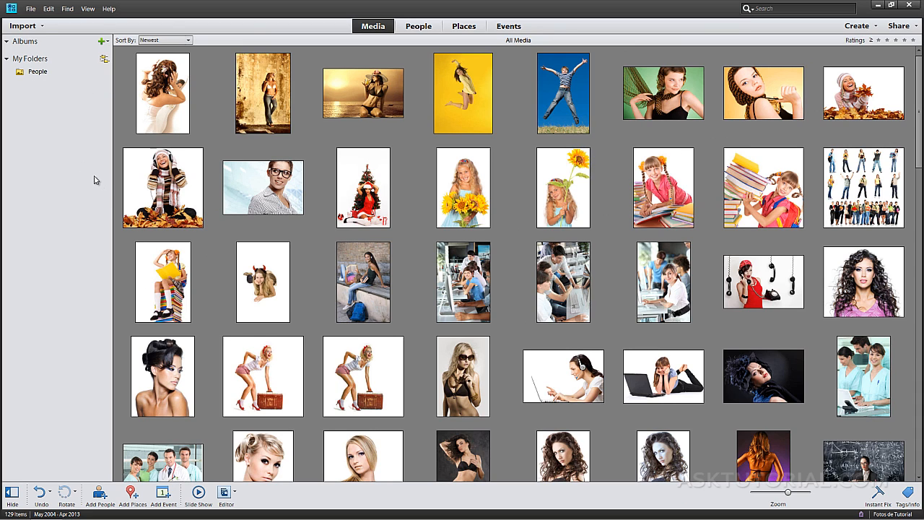
# Step: Show the folders as a hierarchy, expand Computer through C: and Users down to Pictures, and return to the flat folder list
pyautogui.click(104, 61)
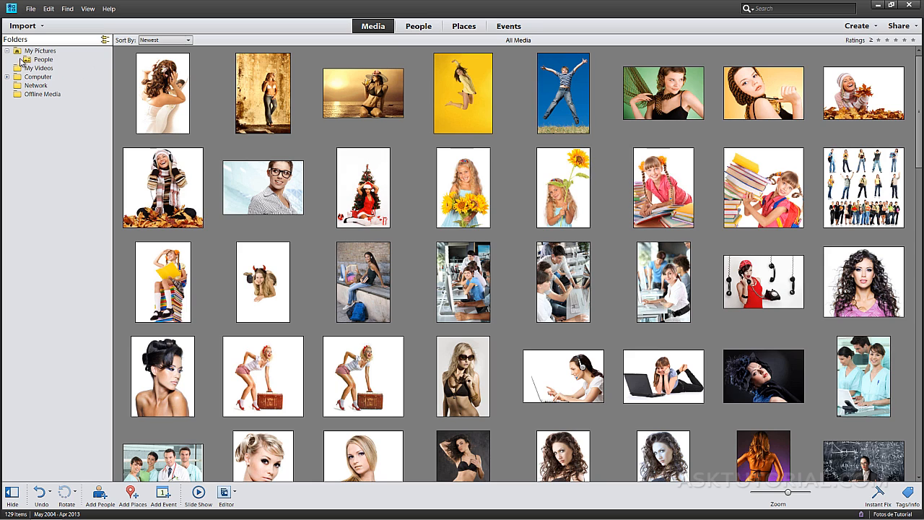
pyautogui.click(6, 77)
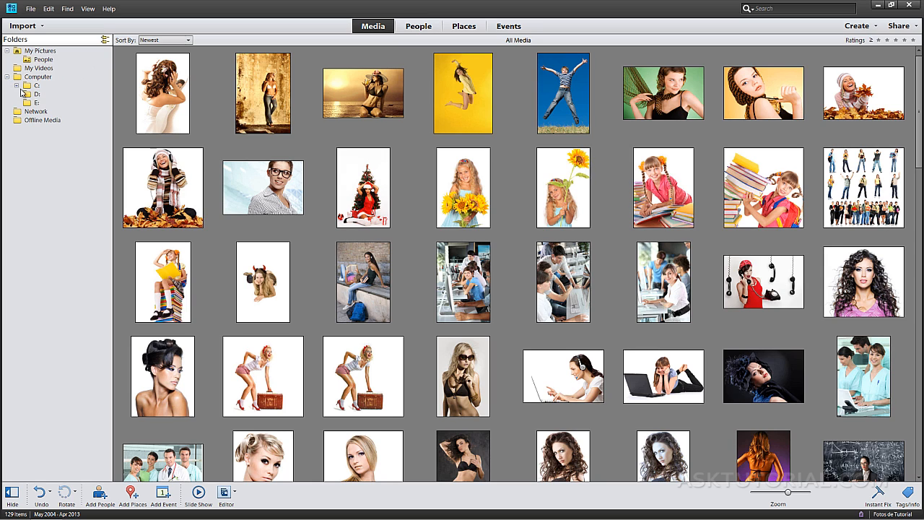
pyautogui.click(17, 85)
pyautogui.click(26, 94)
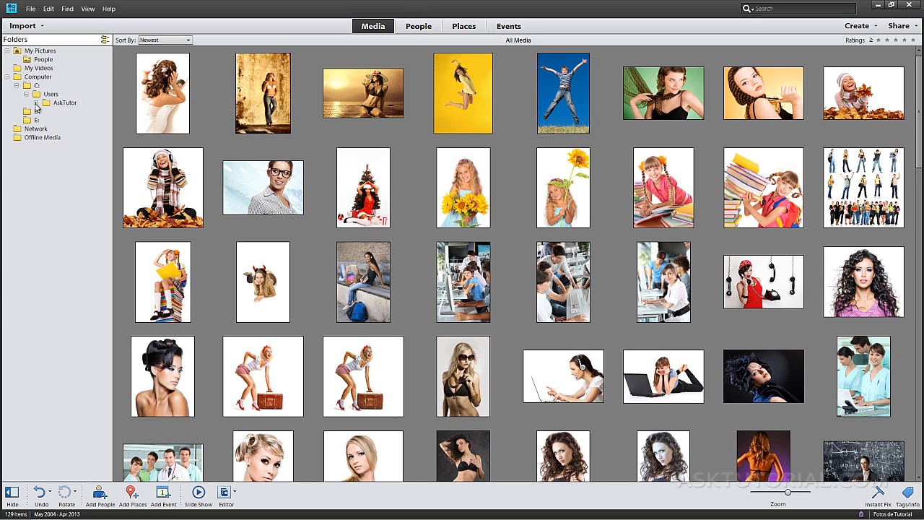
pyautogui.click(36, 103)
pyautogui.click(45, 112)
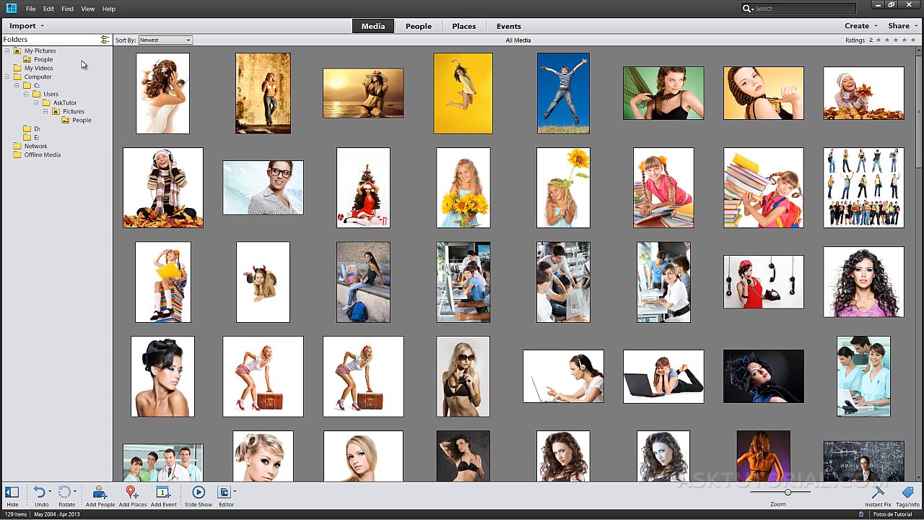
pyautogui.click(105, 40)
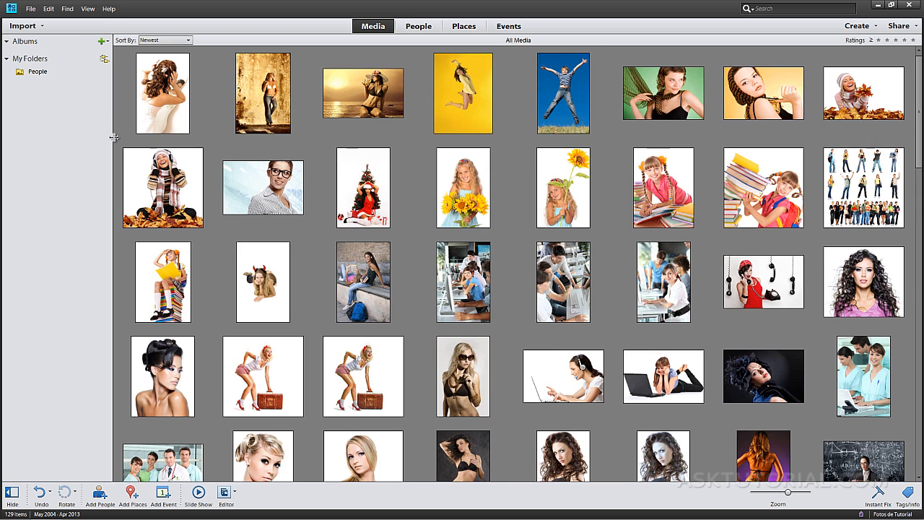
# Step: Widen the folder pane slightly, select the photos of the woman with glasses and the Christmas tree, and send them to the editor
pyautogui.moveTo(114, 136); pyautogui.dragTo(118, 139)
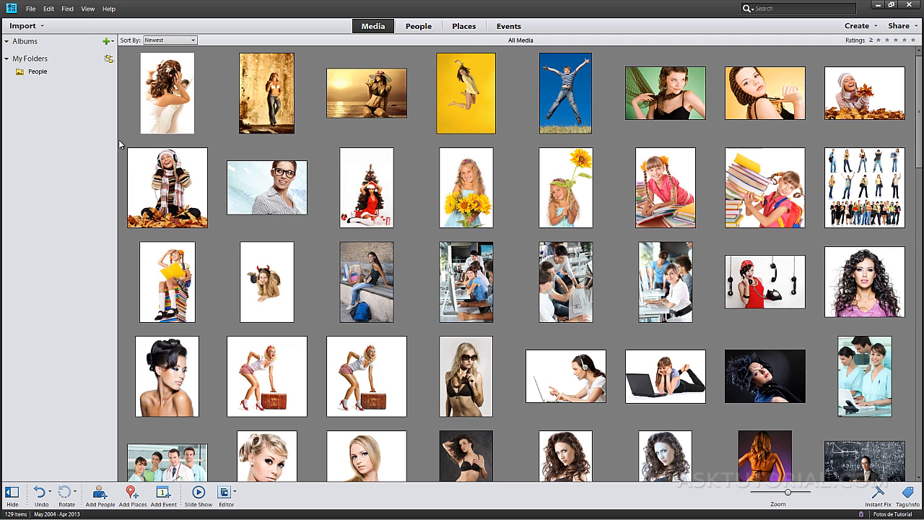
pyautogui.click(267, 166)
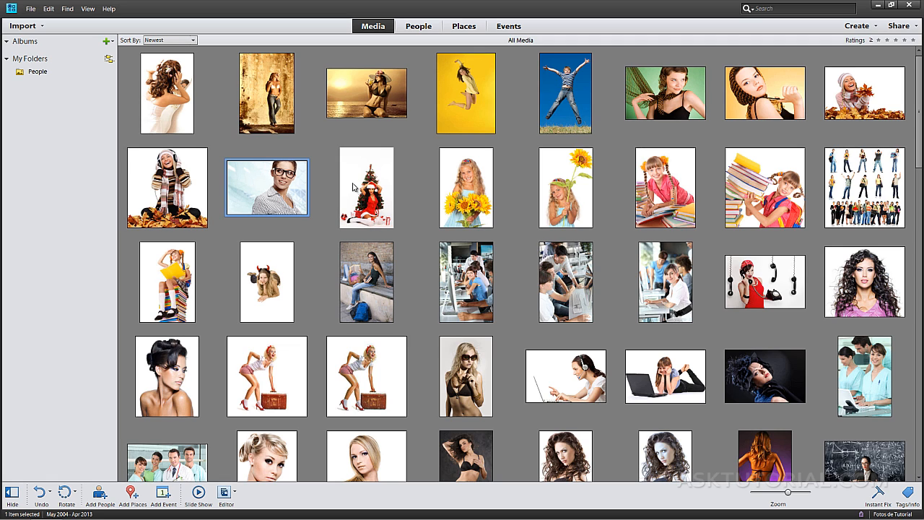
pyautogui.keyDown('ctrl'); pyautogui.click(359, 181); pyautogui.keyUp('ctrl')
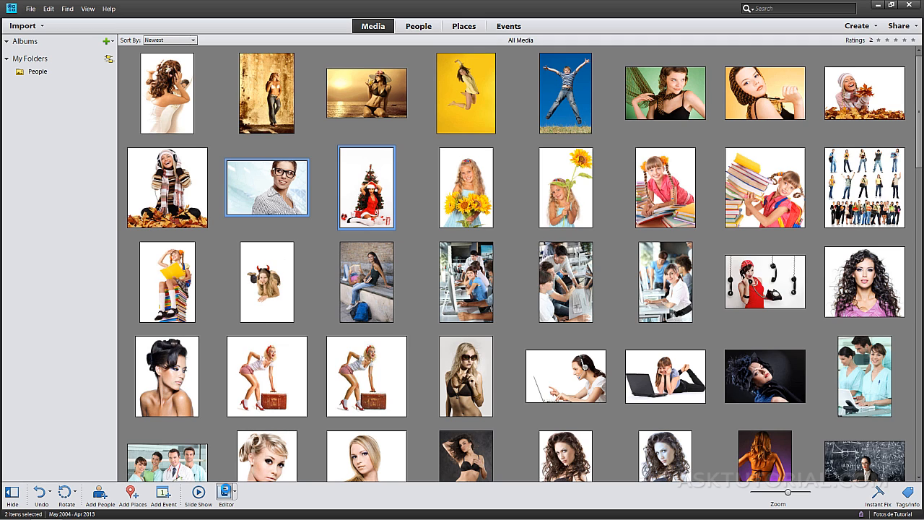
pyautogui.click(224, 492)
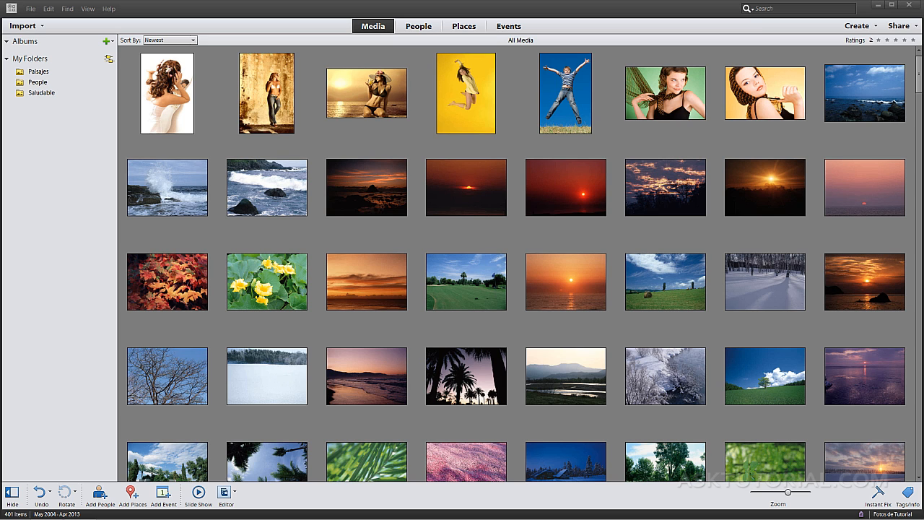
# Step: Switch to the Pictures window in File Explorer, look inside the People and Frutas folders, and move the window out of view
pyautogui.hotkey('alt', 'Tab')
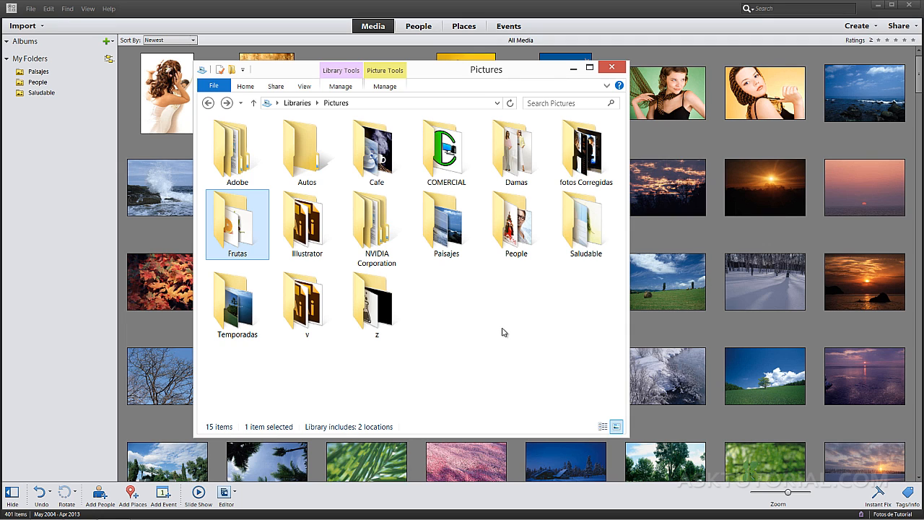
pyautogui.doubleClick(517, 239)
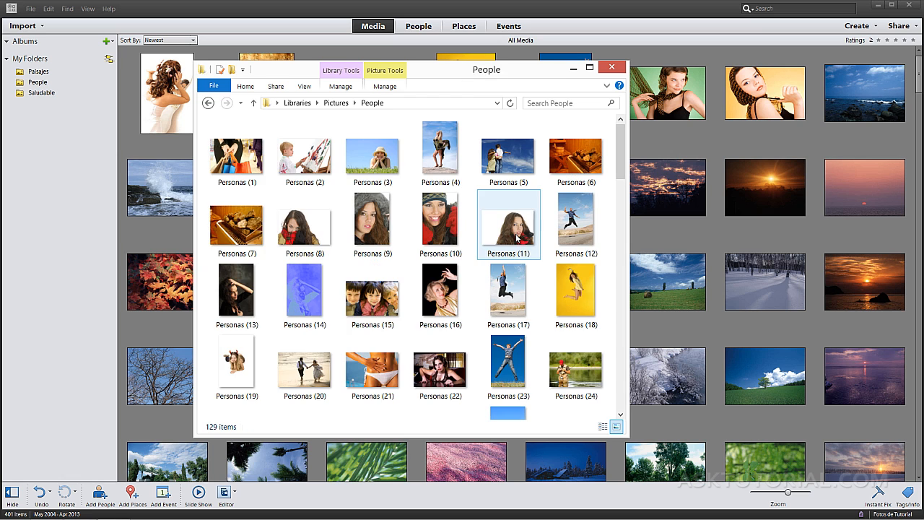
pyautogui.click(208, 102)
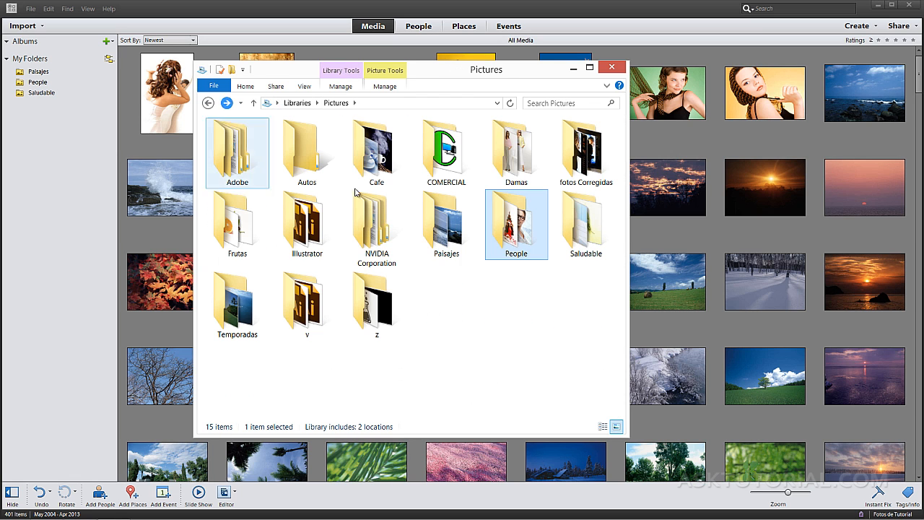
pyautogui.doubleClick(223, 244)
pyautogui.click(208, 103)
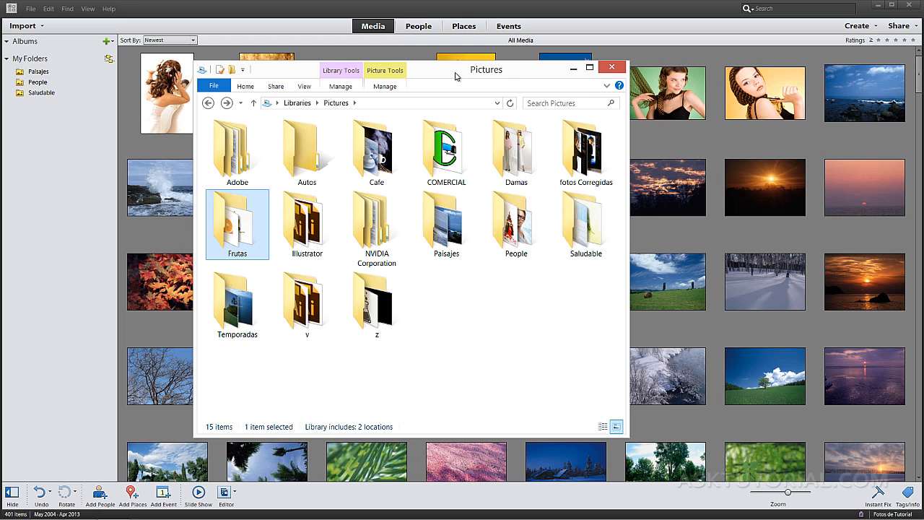
pyautogui.moveTo(455, 73); pyautogui.dragTo(0, 73)
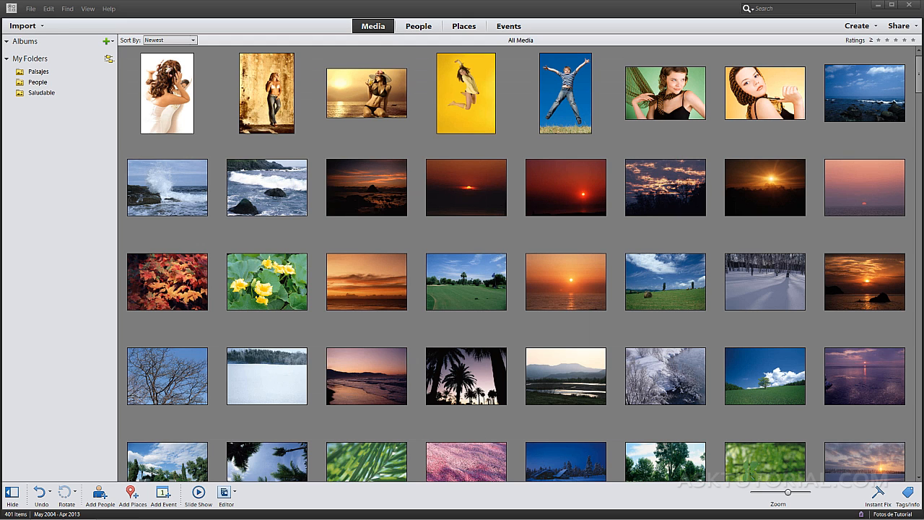
# Step: Import the Frutas folder from My Pictures without its keyword tags, and compare the imported folder with the Pictures window in File Explorer
pyautogui.click(24, 26)
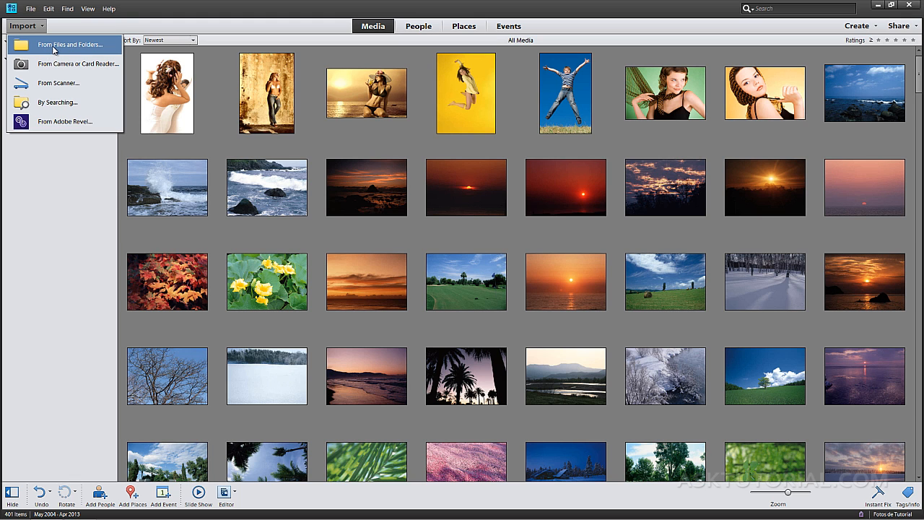
pyautogui.click(53, 50)
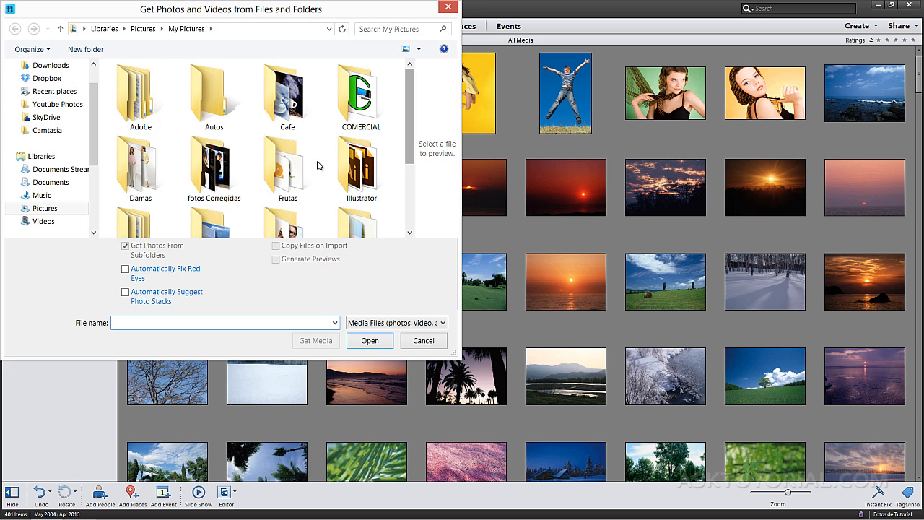
pyautogui.click(292, 166)
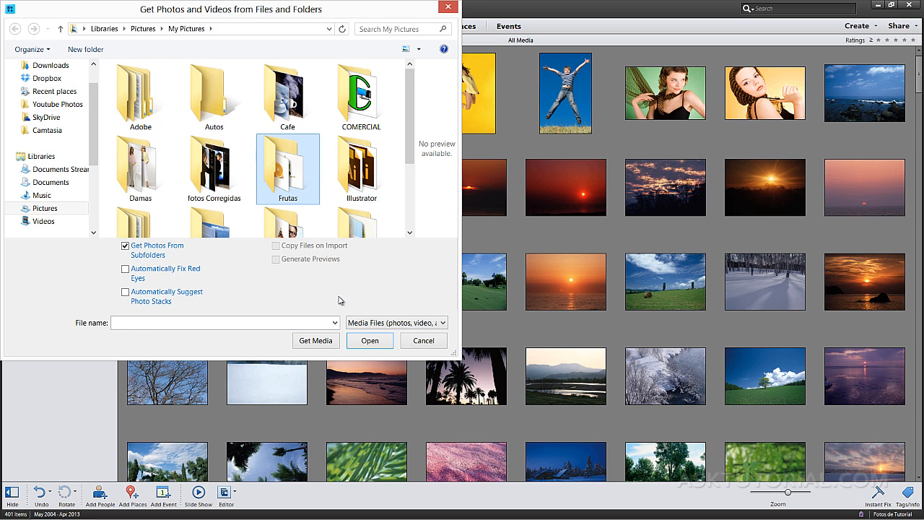
pyautogui.click(309, 343)
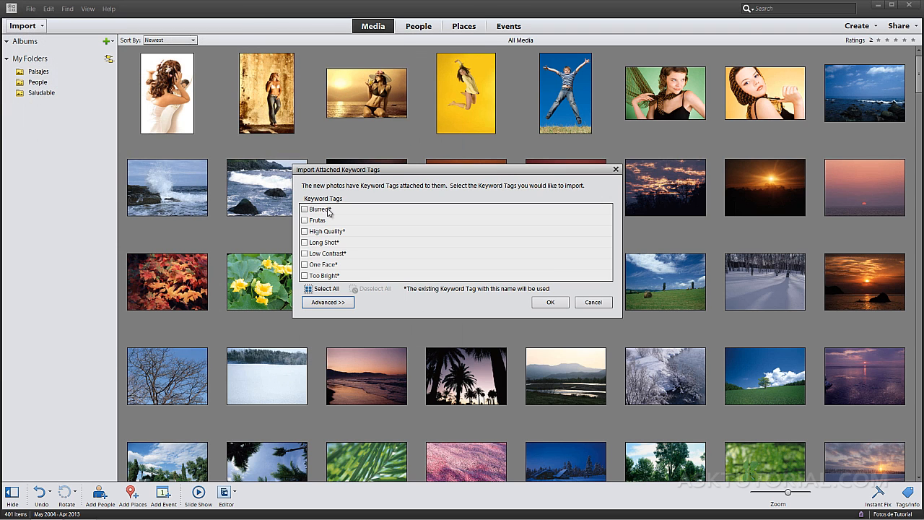
pyautogui.click(544, 304)
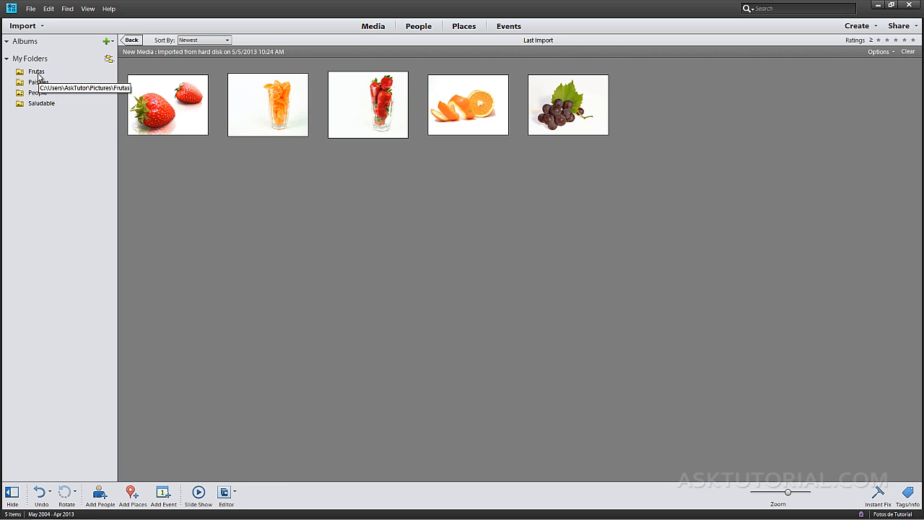
pyautogui.moveTo(0, 66); pyautogui.dragTo(476, 70)
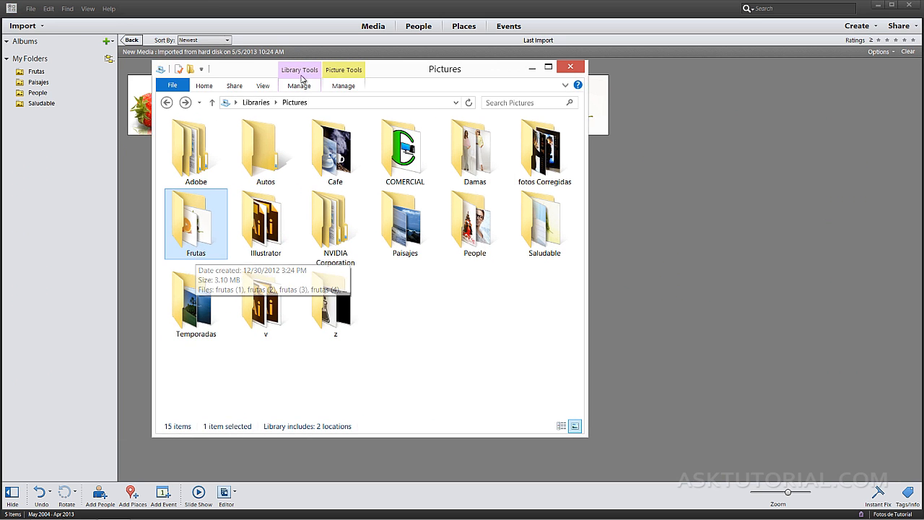
pyautogui.click(380, 13)
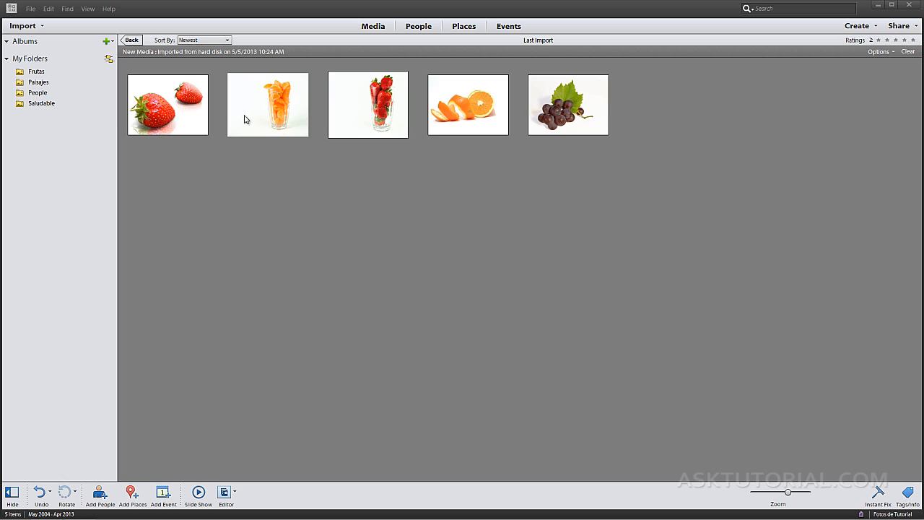
# Step: Display the details under the thumbnails, select the strawberry photo, and return from the last import to all media
pyautogui.click(88, 9)
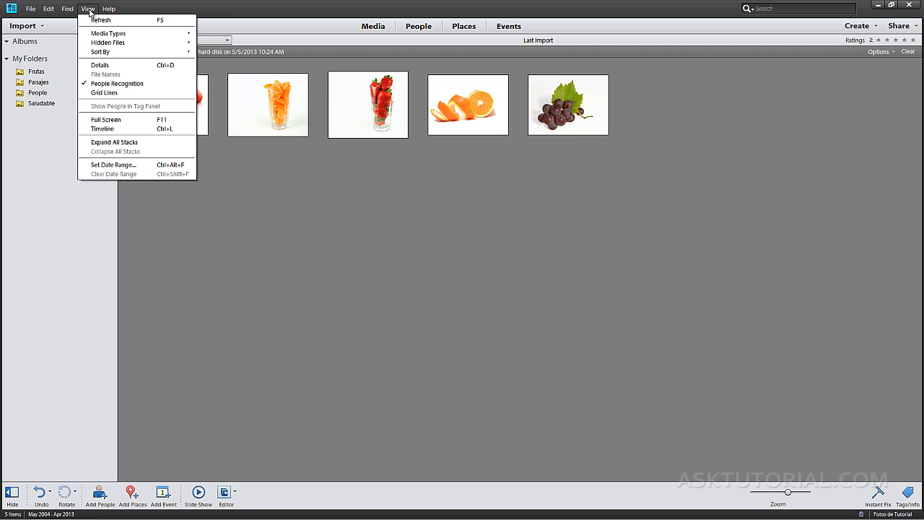
pyautogui.click(94, 66)
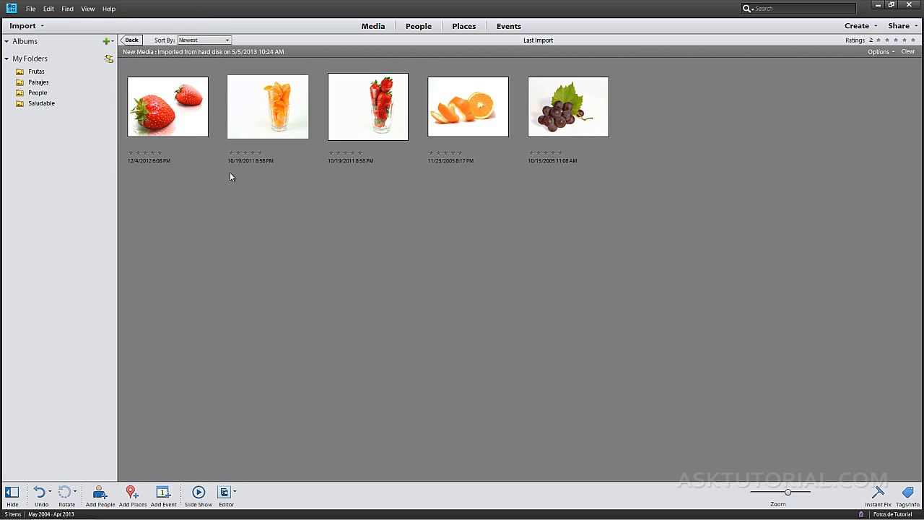
pyautogui.click(190, 128)
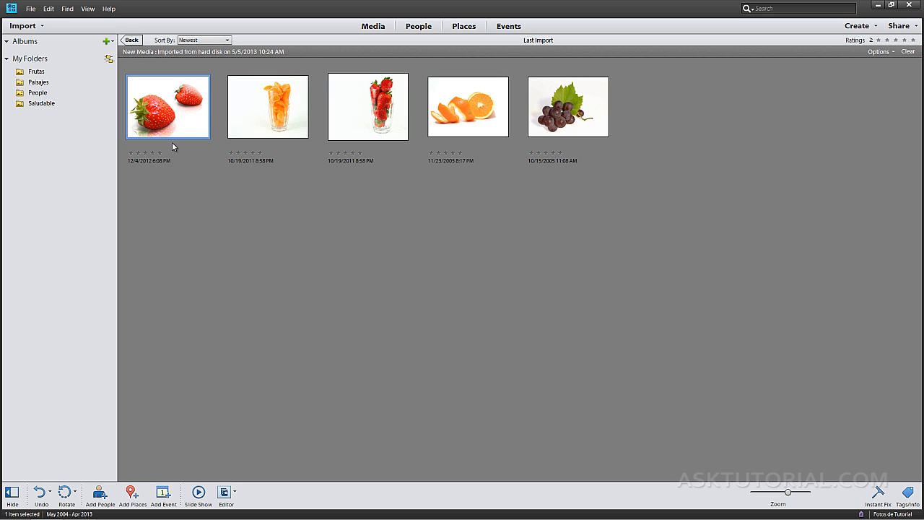
pyautogui.click(134, 41)
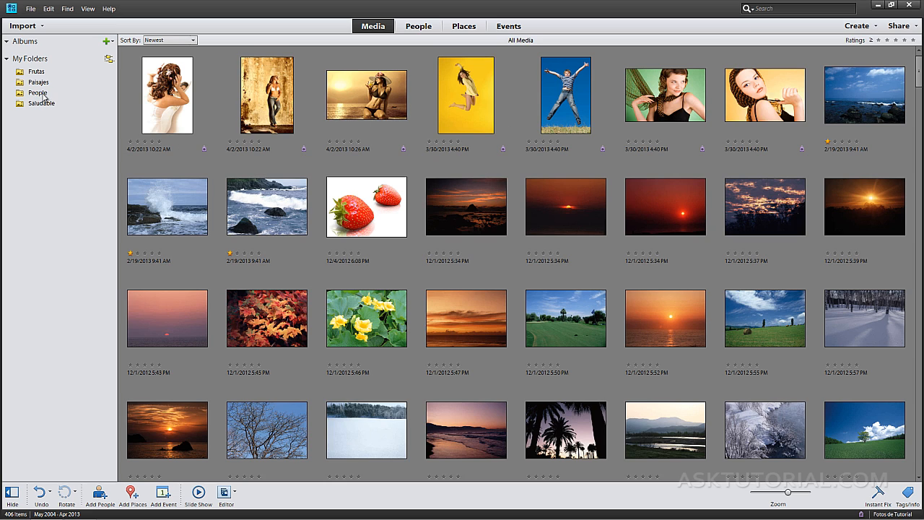
# Step: Review the sort options, keep the media sorted by Newest, and try a one-star rating on the second photo
pyautogui.click(193, 42)
pyautogui.click(193, 41)
pyautogui.click(193, 41)
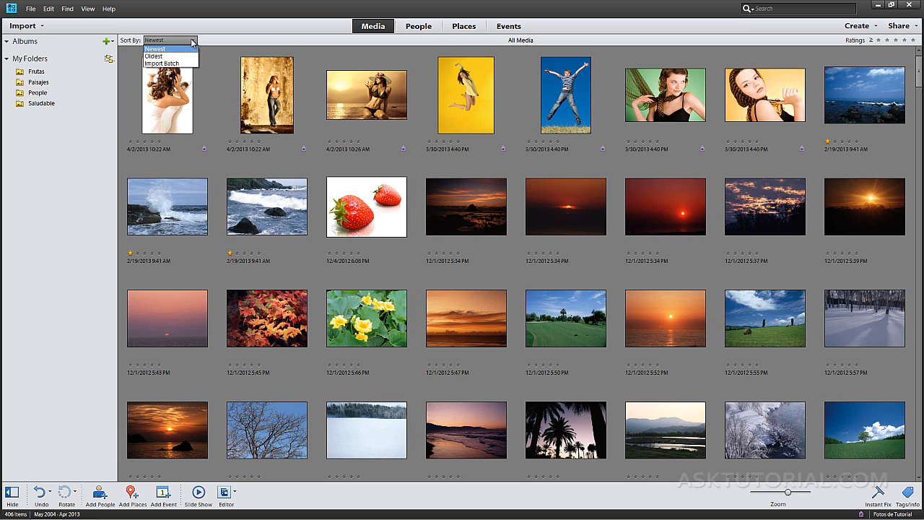
pyautogui.click(170, 47)
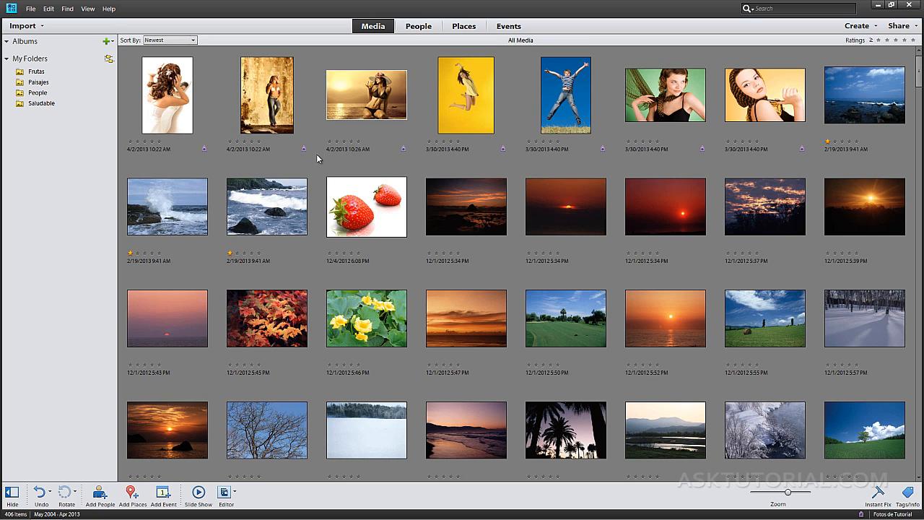
pyautogui.click(229, 142)
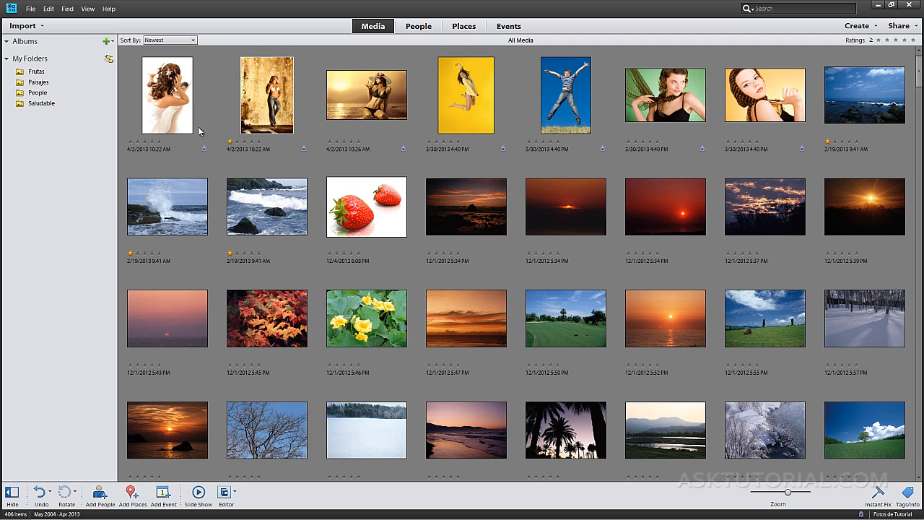
# Step: Display the file names beneath the thumbnails in the media browser
pyautogui.click(87, 10)
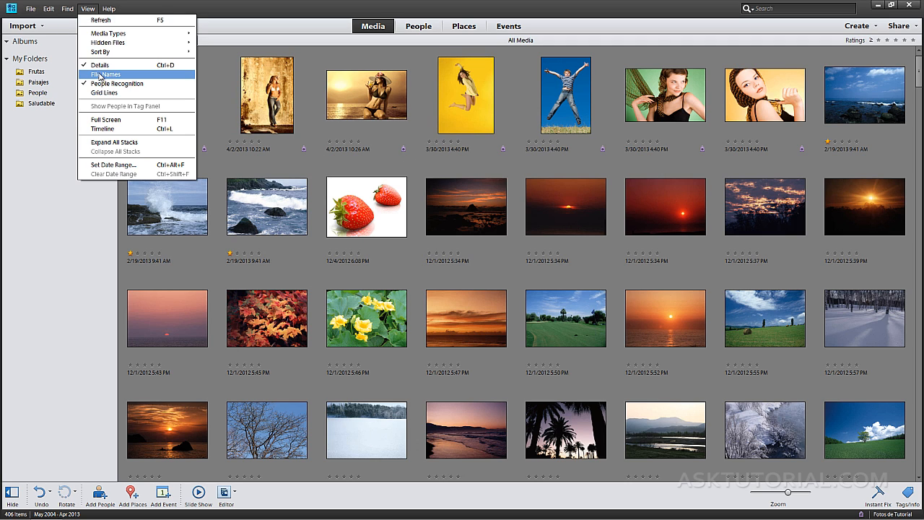
pyautogui.click(97, 76)
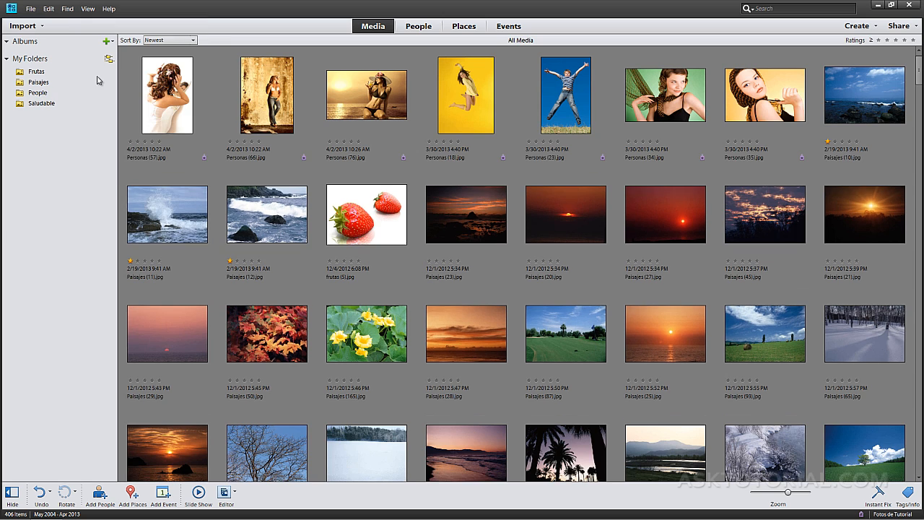
pyautogui.click(88, 9)
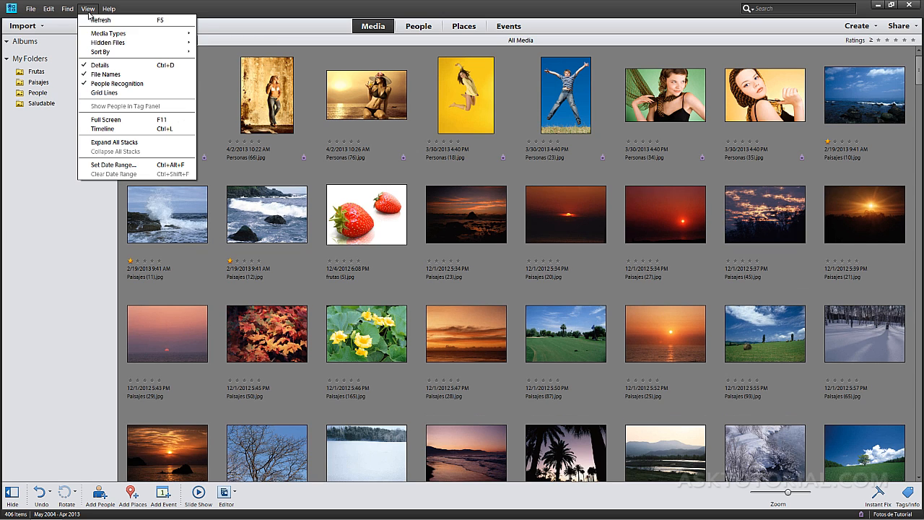
pyautogui.click(117, 74)
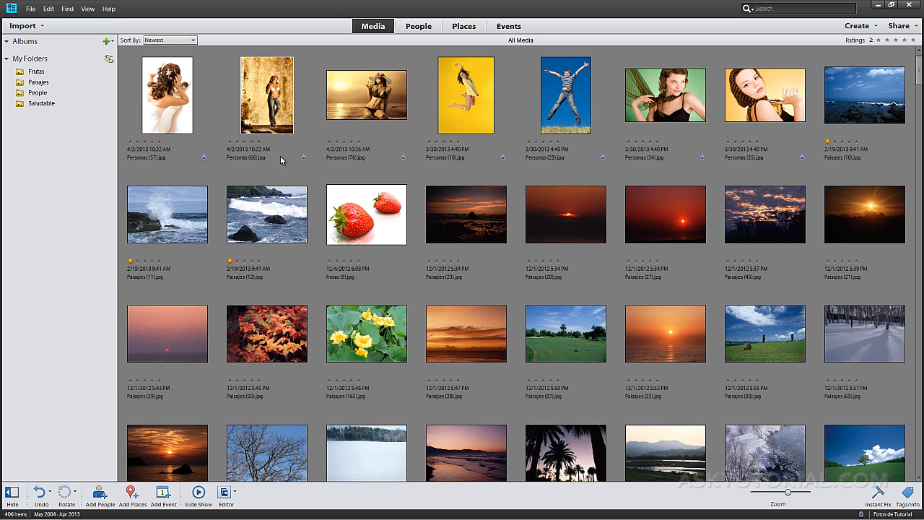
pyautogui.click(236, 142)
pyautogui.moveTo(253, 164)
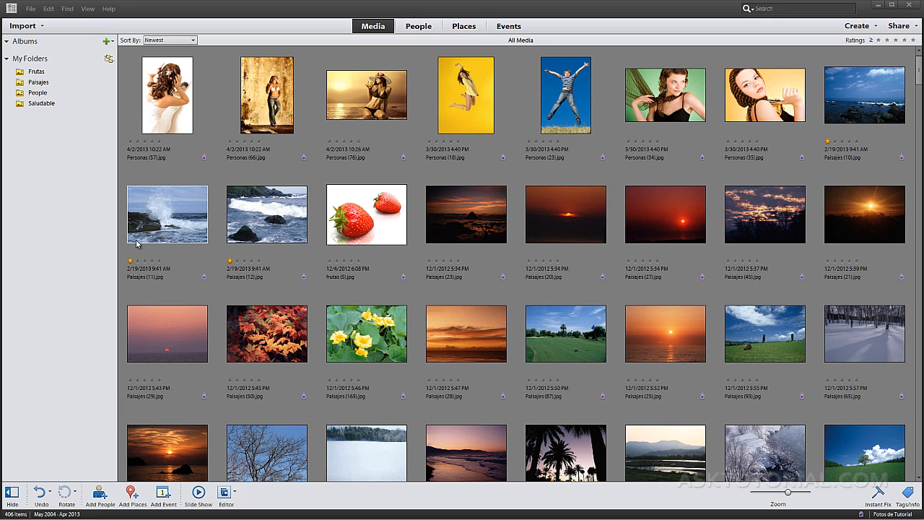
# Step: Browse the connected Apple iPhone in File Explorer down to DCIM > 823WGTMA and select the photos from IMG_1006 to IMG_1053
pyautogui.press('super+e')
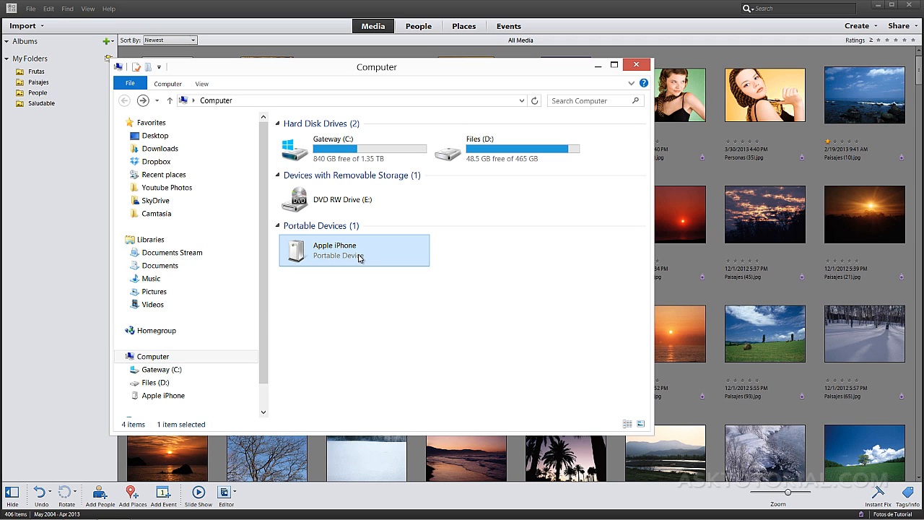
pyautogui.doubleClick(333, 256)
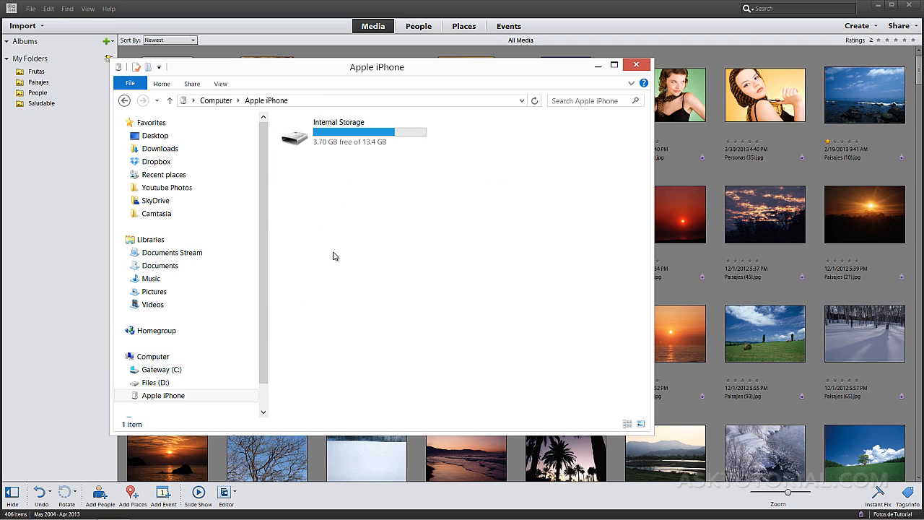
pyautogui.doubleClick(335, 136)
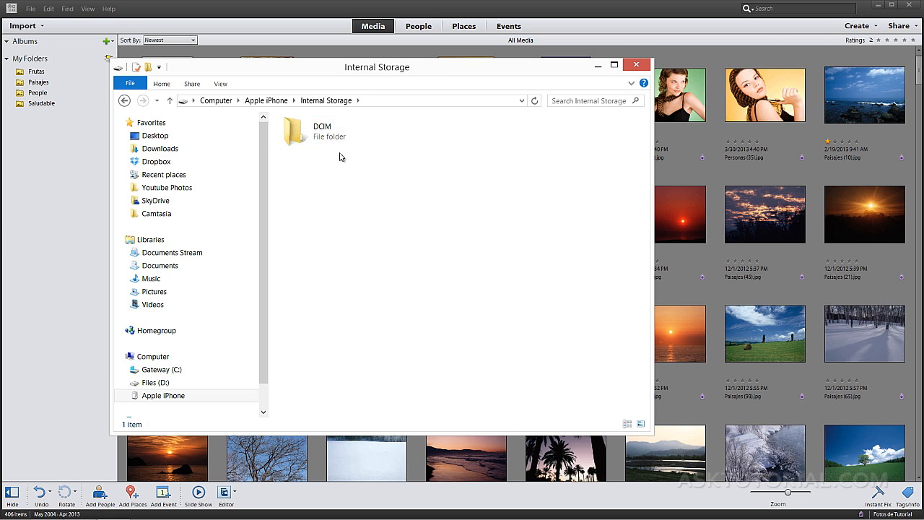
pyautogui.doubleClick(333, 137)
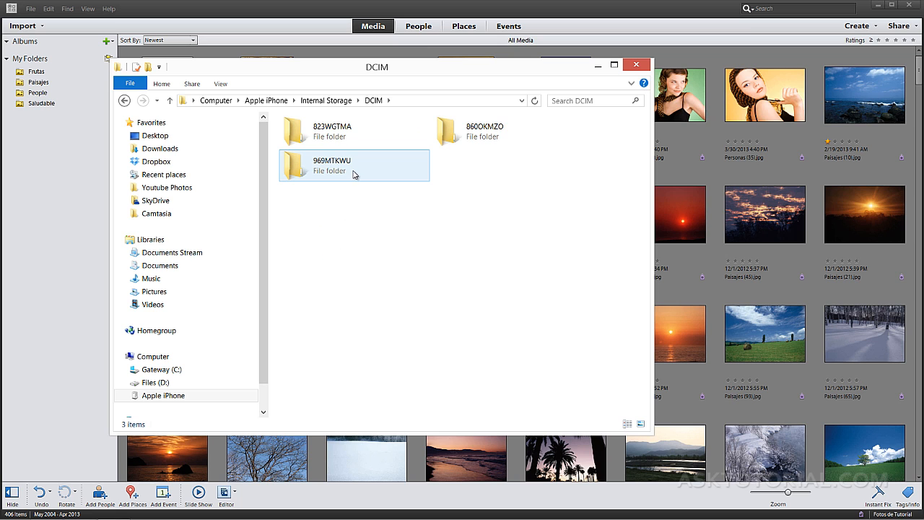
pyautogui.doubleClick(338, 142)
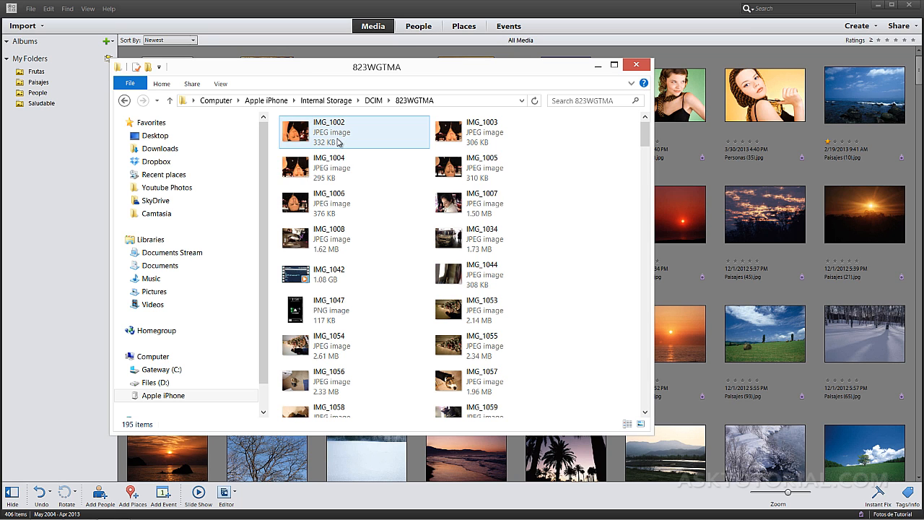
pyautogui.moveTo(643, 138); pyautogui.dragTo(645, 137)
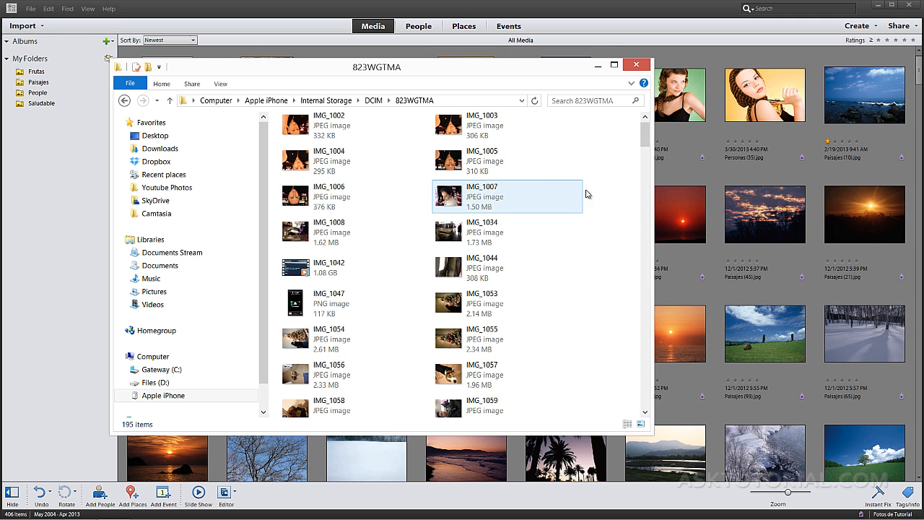
pyautogui.moveTo(600, 188); pyautogui.dragTo(284, 320)
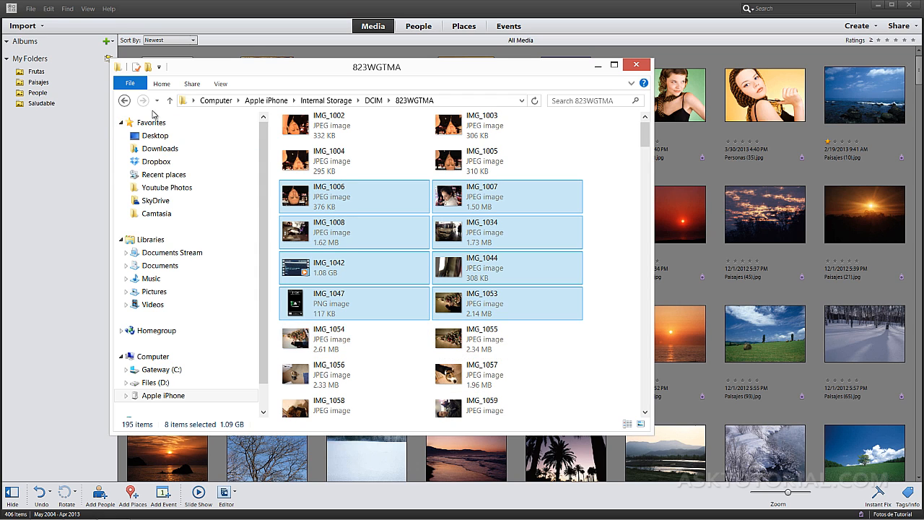
# Step: Return from the iPhone photo folder to the Computer view and close File Explorer
pyautogui.click(124, 100)
pyautogui.click(124, 100)
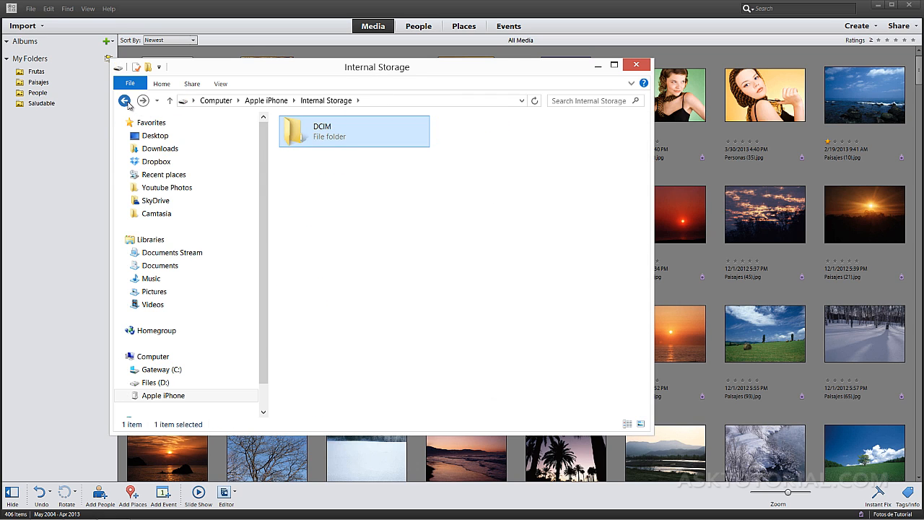
pyautogui.click(124, 101)
pyautogui.click(124, 100)
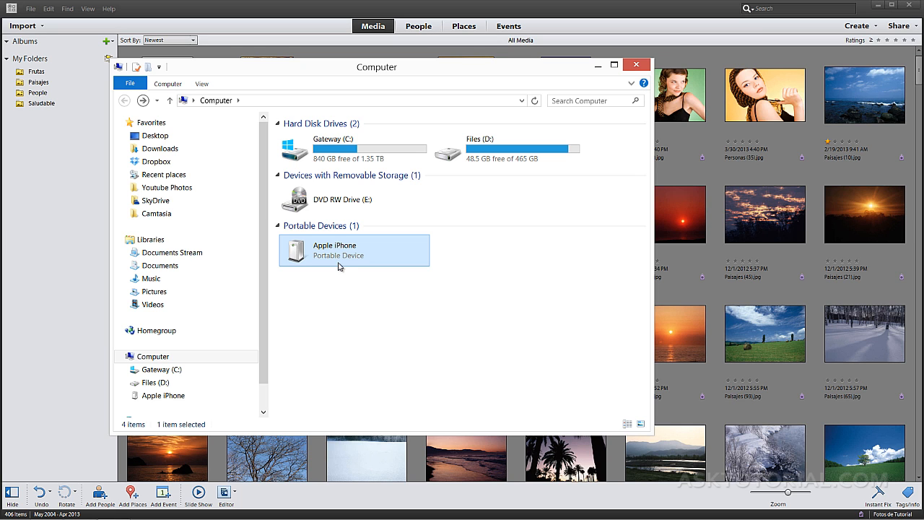
pyautogui.moveTo(404, 67); pyautogui.dragTo(233, 69)
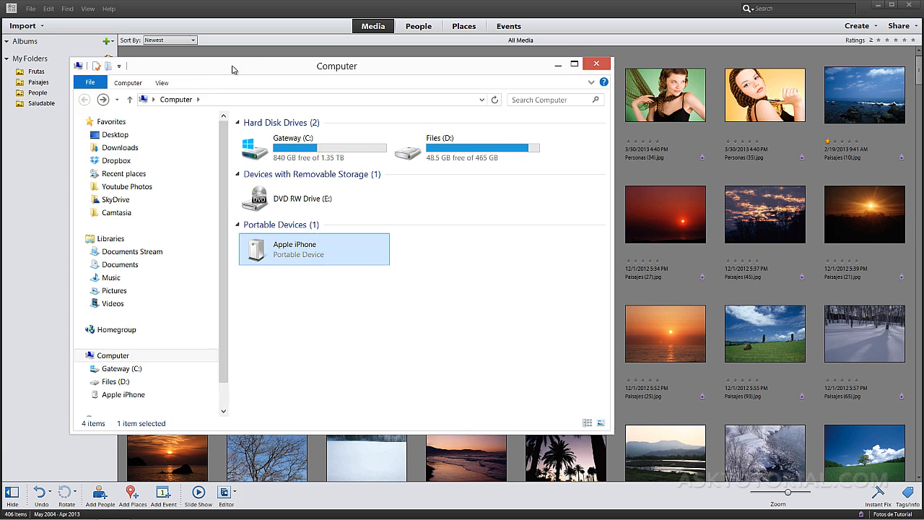
pyautogui.hotkey('alt', 'F4')
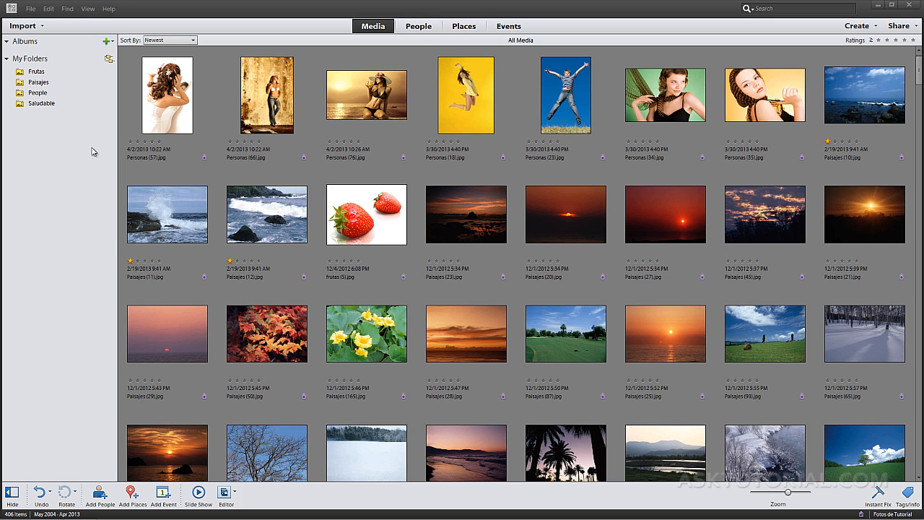
# Step: Start an import from a camera or card reader and choose Apple iPhone as the photo source
pyautogui.click(33, 31)
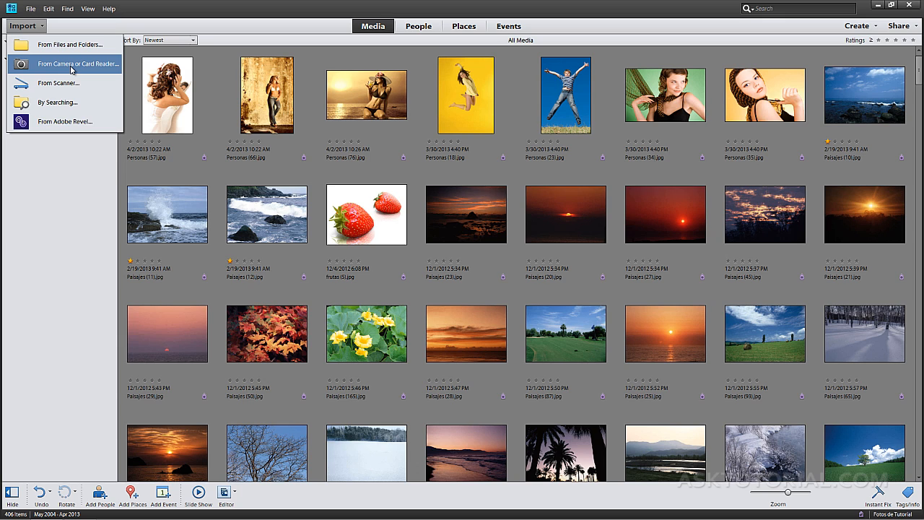
pyautogui.press('Escape')
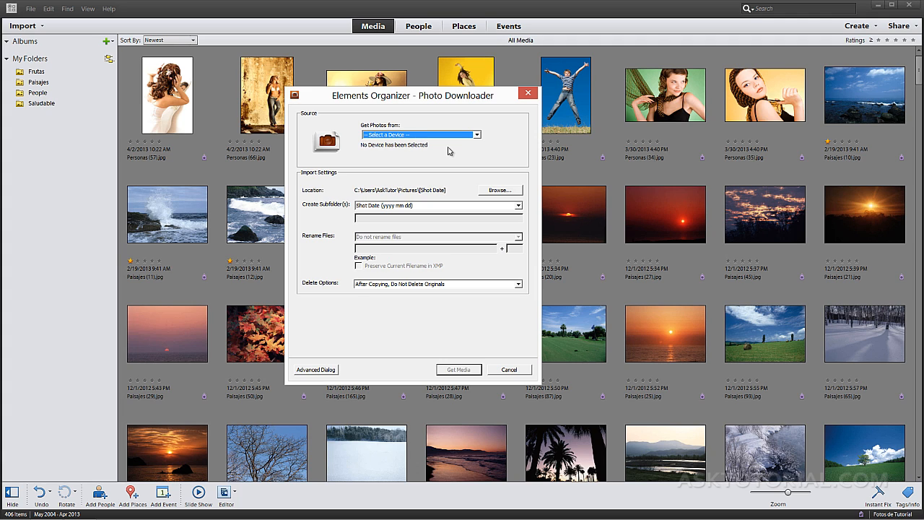
pyautogui.click(478, 138)
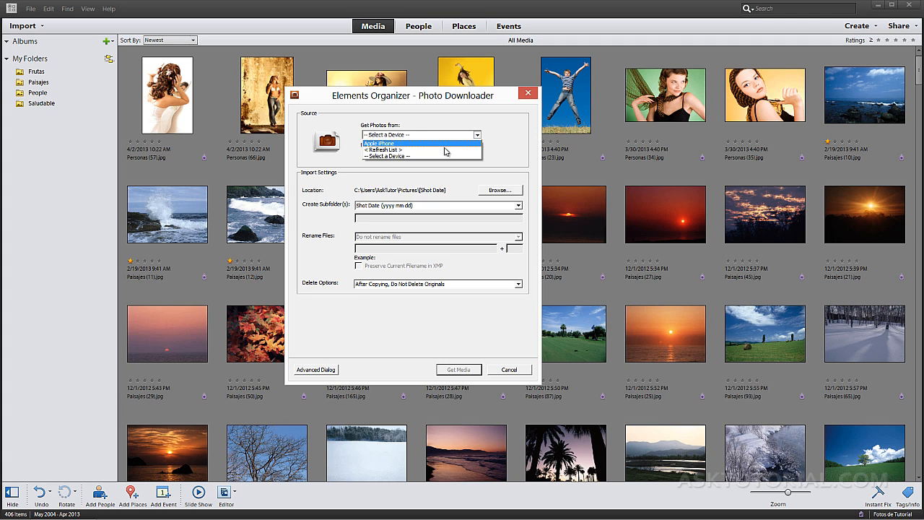
pyautogui.click(386, 144)
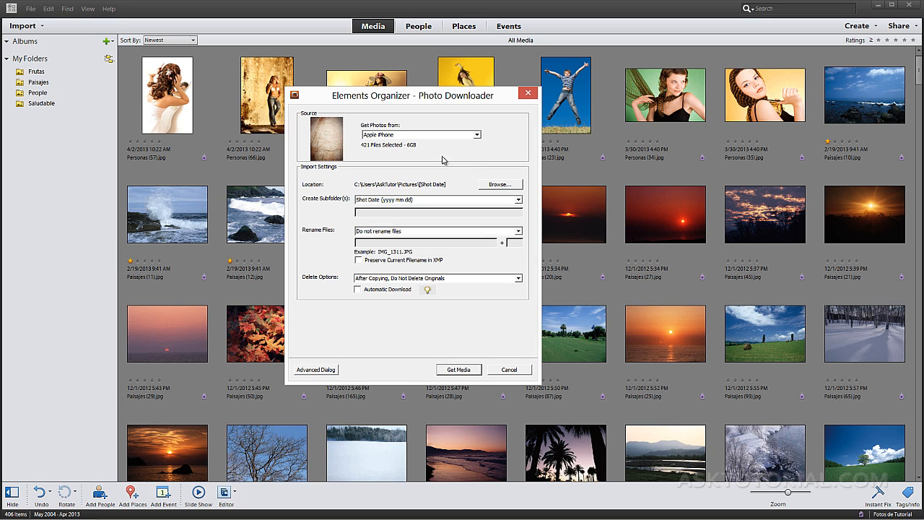
# Step: Create a folder named Iphone Fotos in the Pictures library and choose it as the import location
pyautogui.click(498, 186)
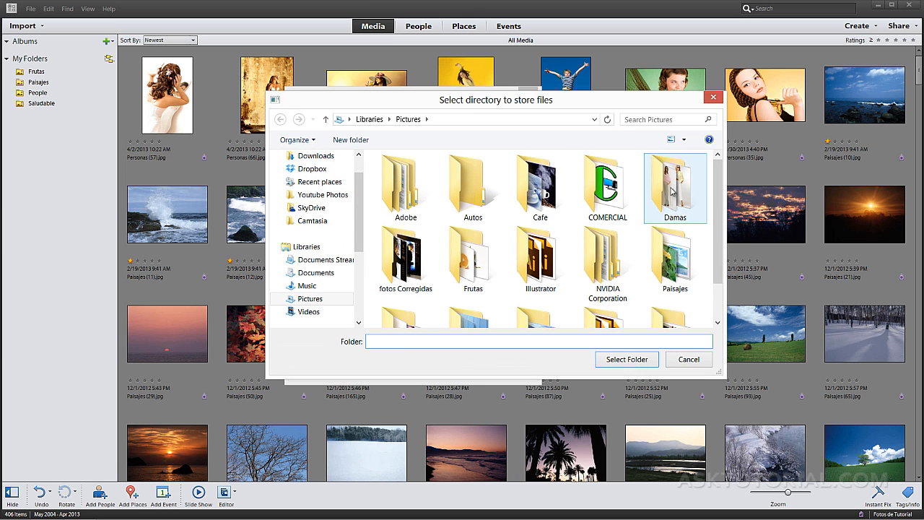
pyautogui.scroll(-2, 720, 253)
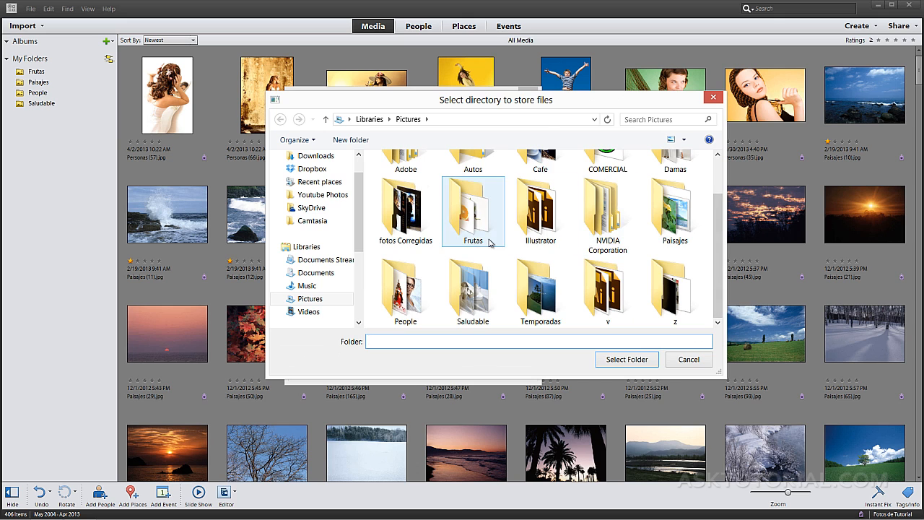
pyautogui.rightClick(574, 288)
pyautogui.moveTo(612, 415)
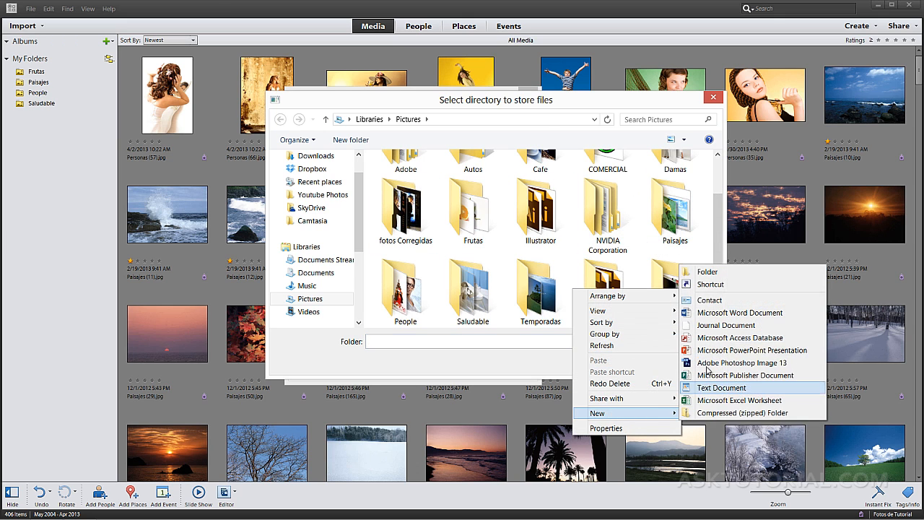
pyautogui.click(699, 270)
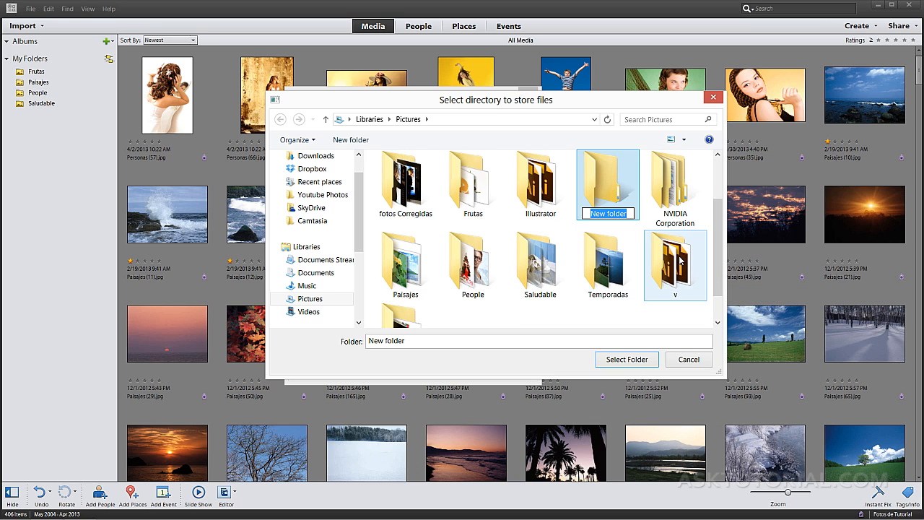
pyautogui.write('I')
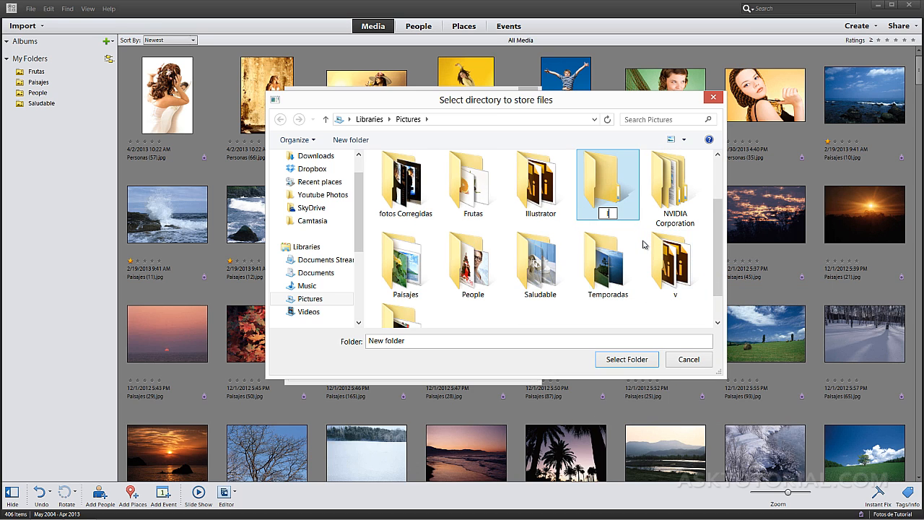
pyautogui.write('phone Fotos')
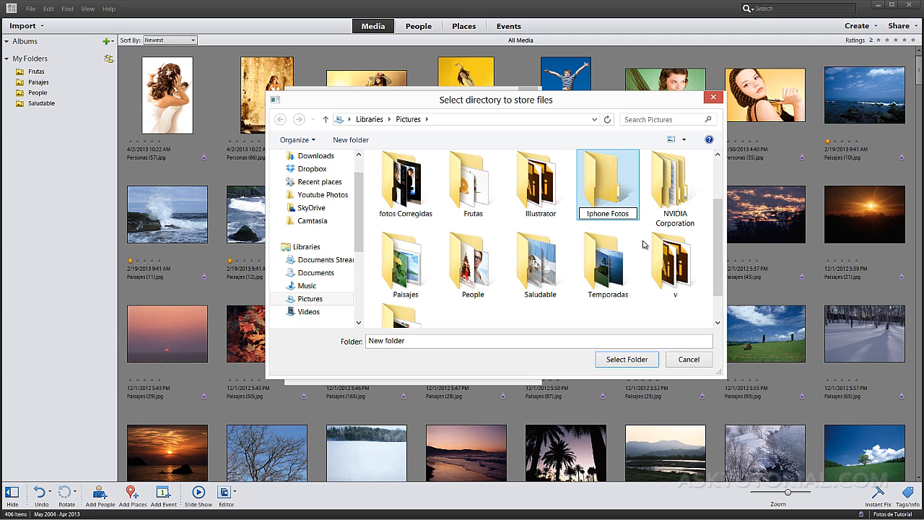
pyautogui.press('Return')
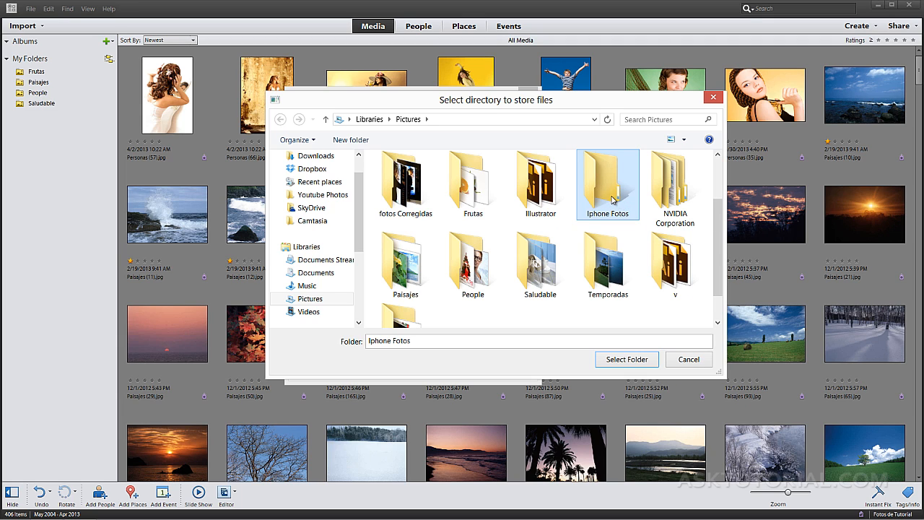
pyautogui.click(619, 362)
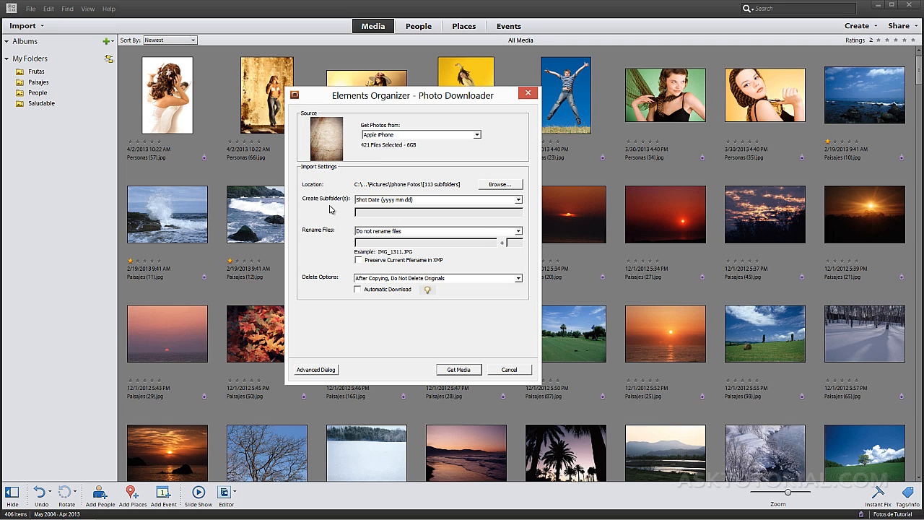
# Step: Set the import to create a subfolder with the custom name Fotos favoritas
pyautogui.click(518, 200)
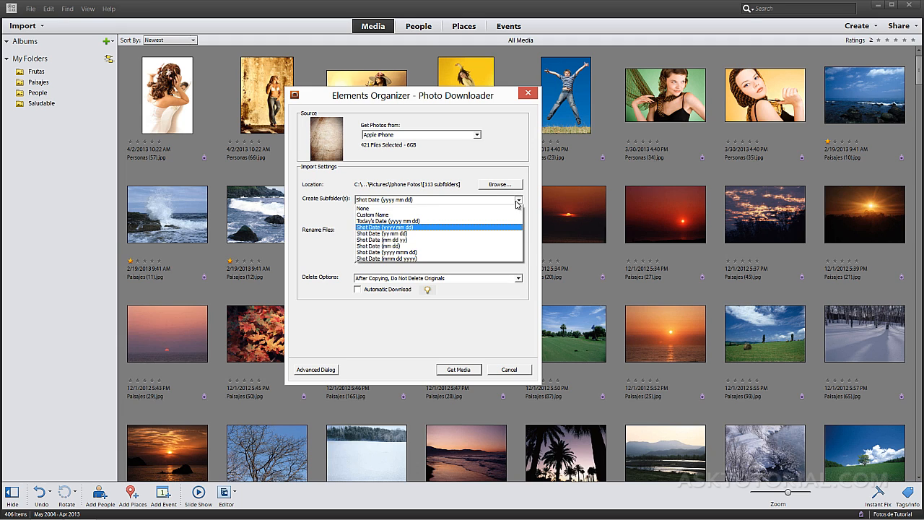
pyautogui.click(370, 216)
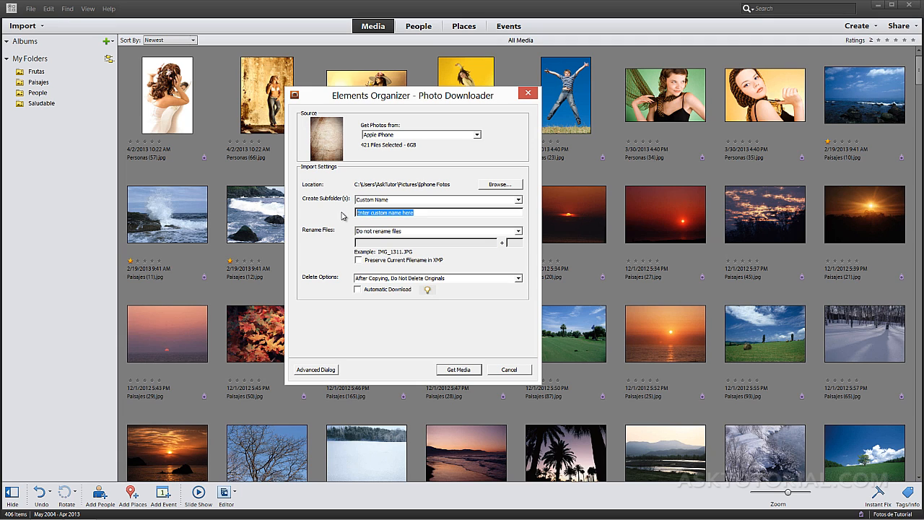
pyautogui.write('Fotos favori')
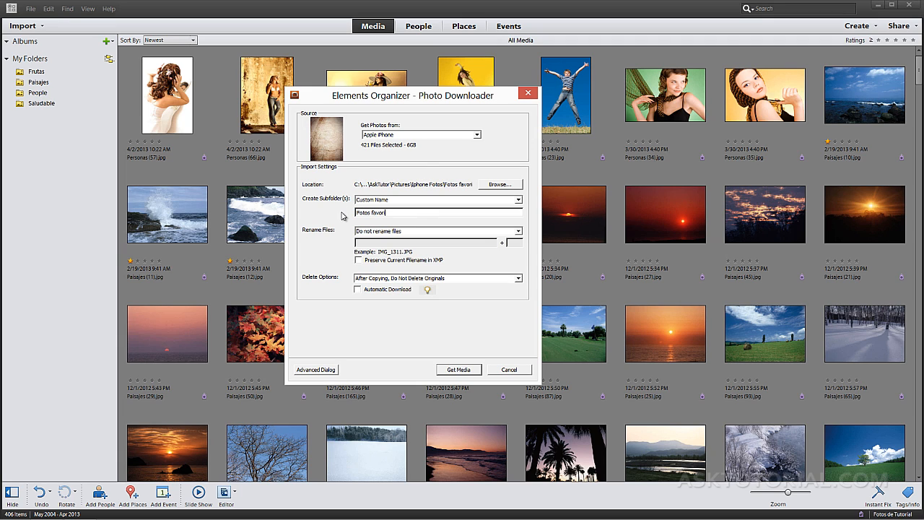
pyautogui.write('tas')
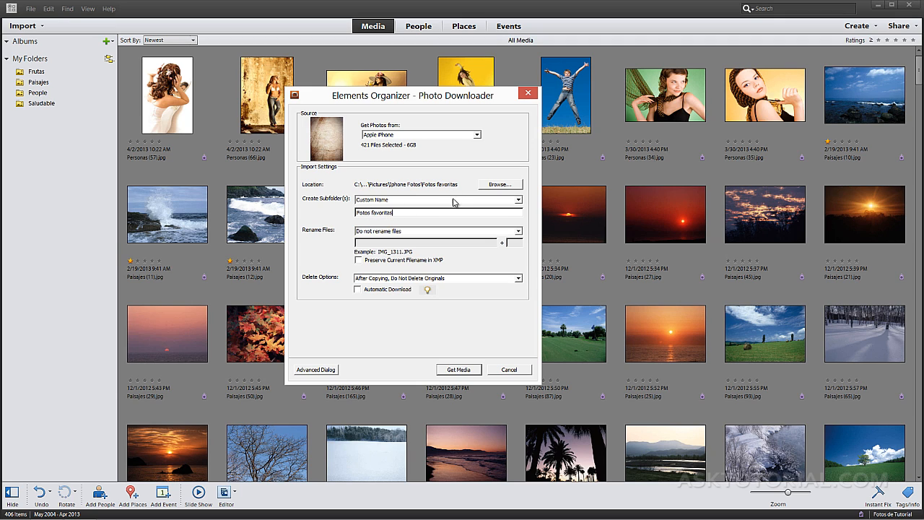
# Step: Set the import's subfolder creation to None and review the choices for renaming files and deleting originals after copying
pyautogui.click(519, 201)
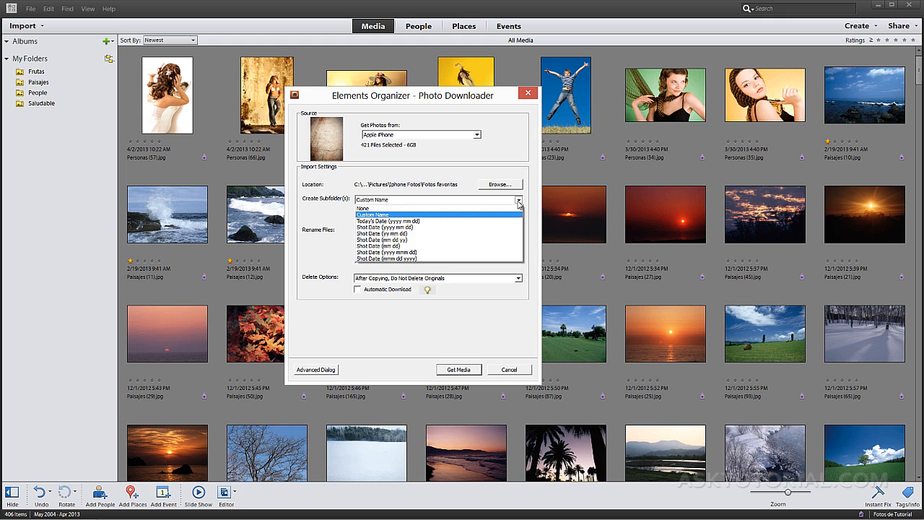
pyautogui.click(404, 212)
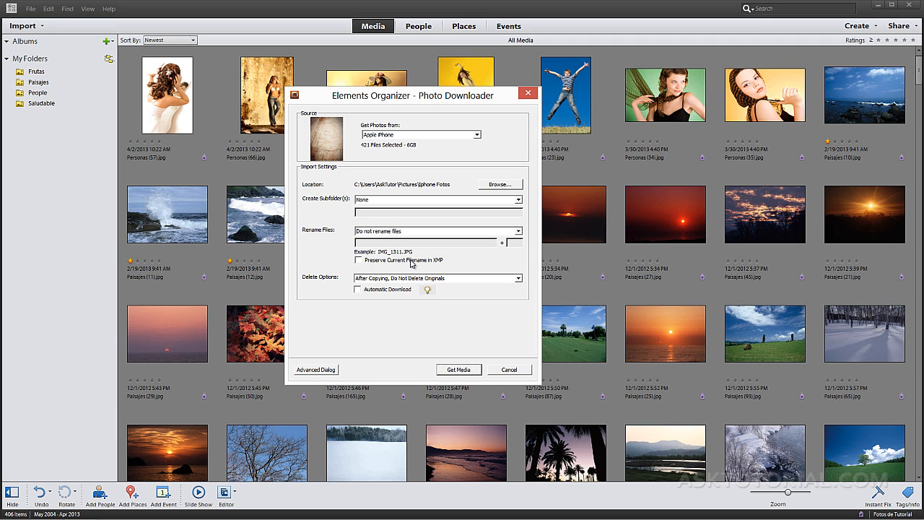
pyautogui.click(518, 231)
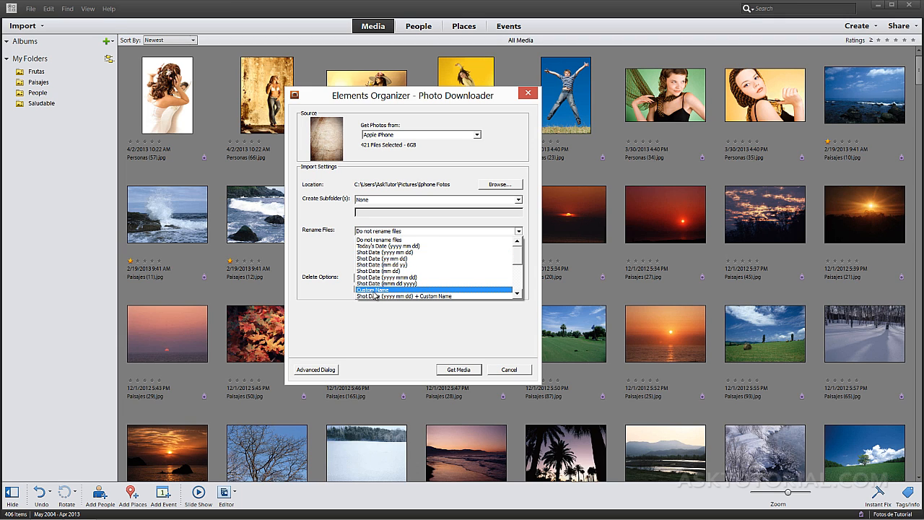
pyautogui.click(326, 268)
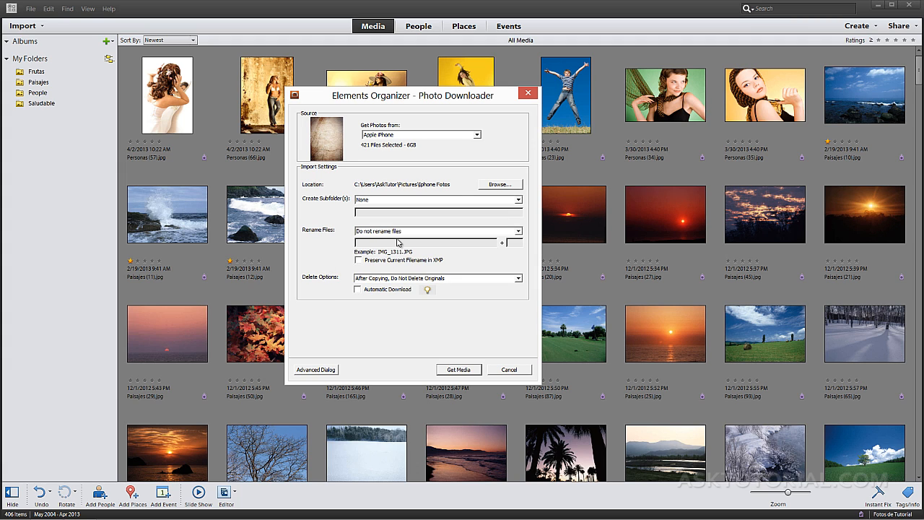
pyautogui.click(519, 201)
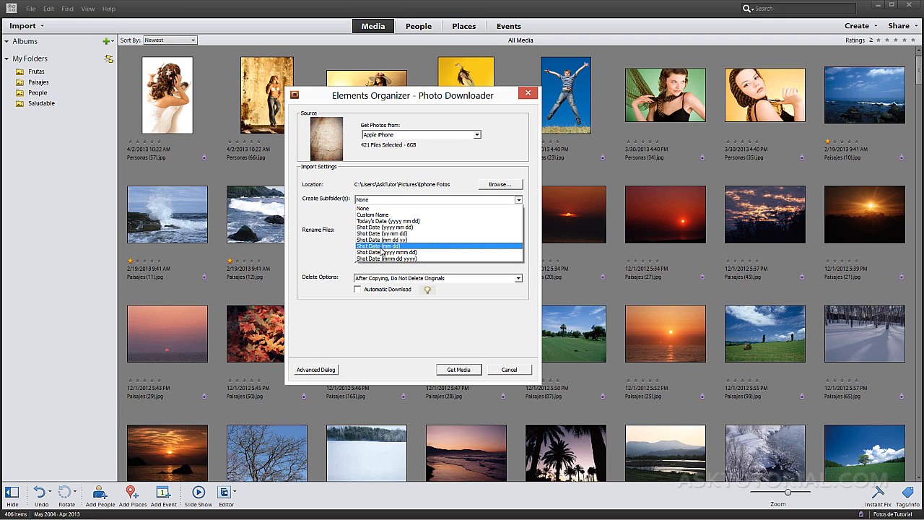
pyautogui.click(327, 253)
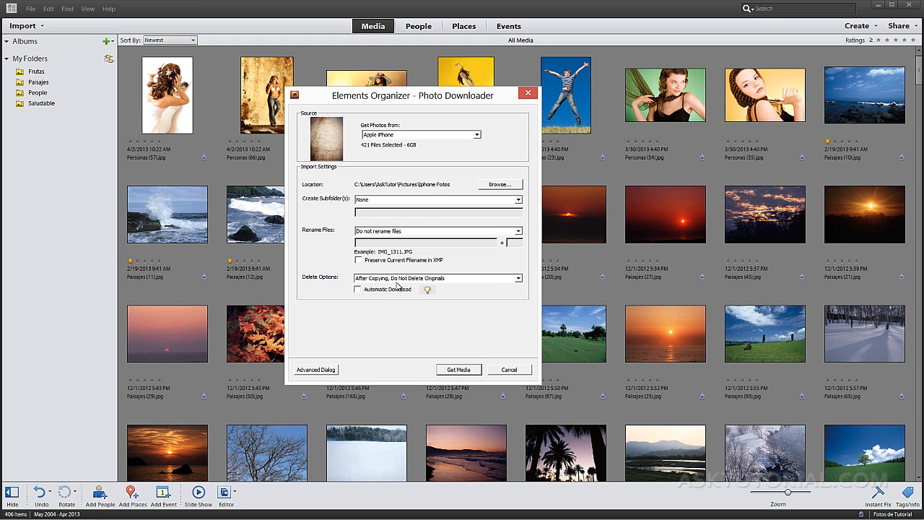
pyautogui.click(519, 279)
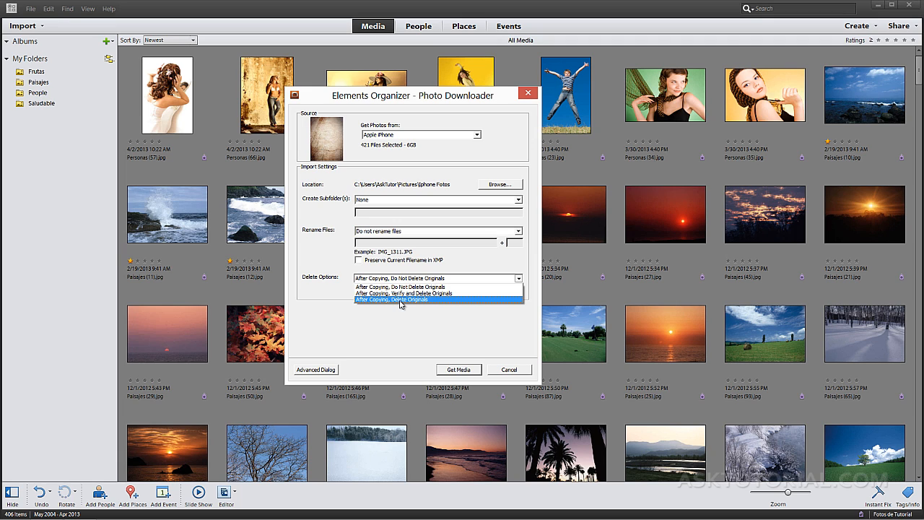
pyautogui.click(403, 312)
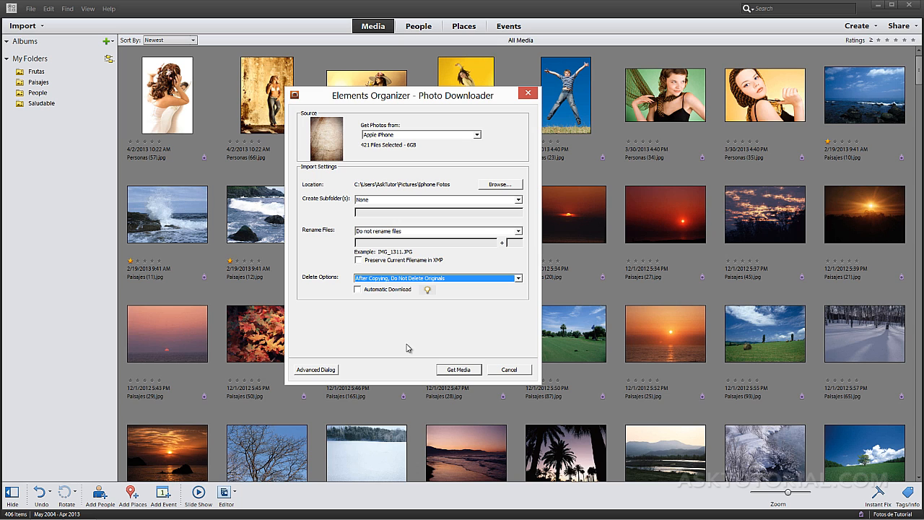
# Step: Switch to the advanced downloader view and import only the six red fish photos, IMG_1292.JPG through IMG_1297.JPG, from the iPhone
pyautogui.click(310, 371)
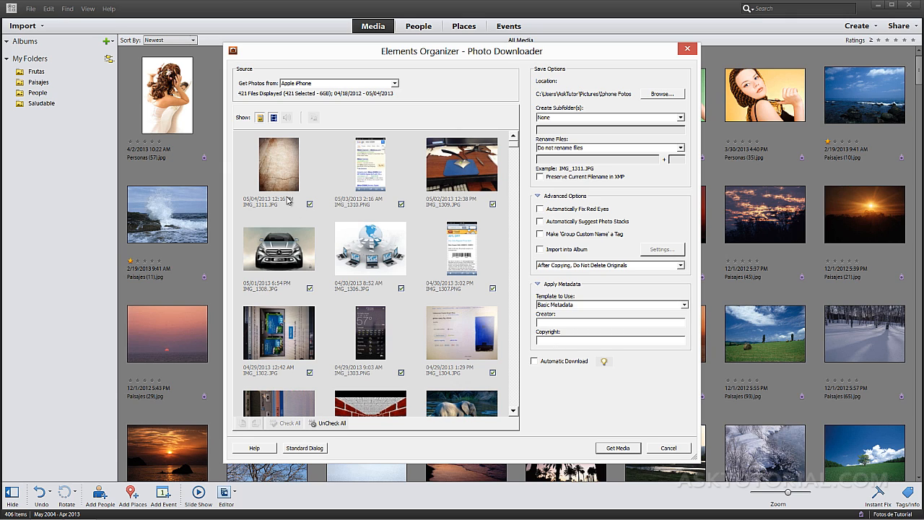
pyautogui.click(329, 423)
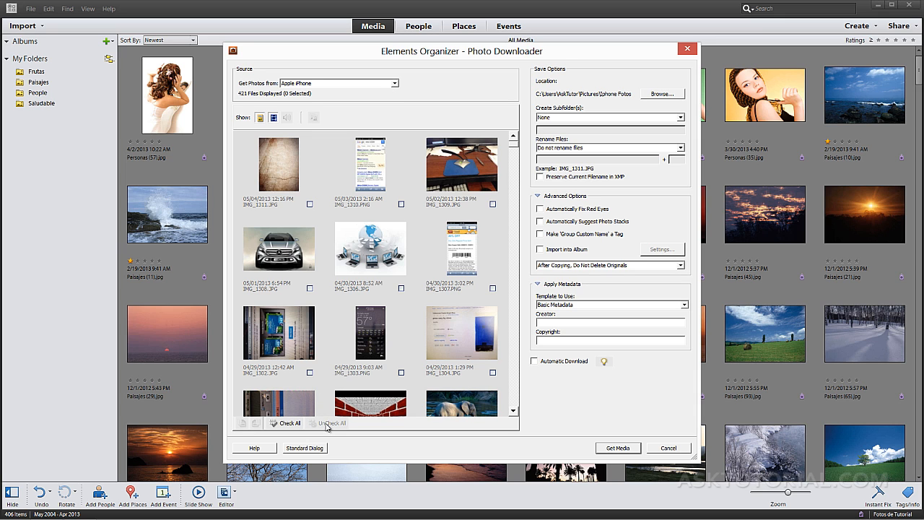
pyautogui.scroll(-4, 387, 286)
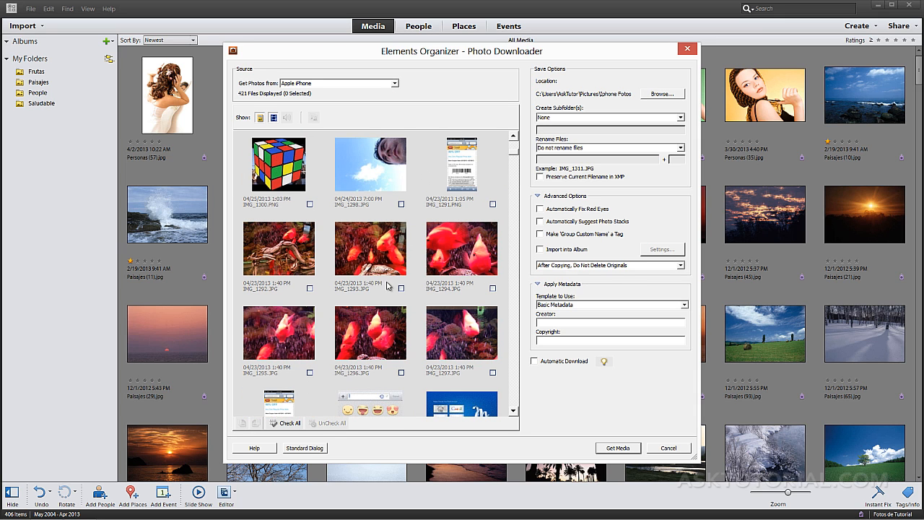
pyautogui.click(310, 288)
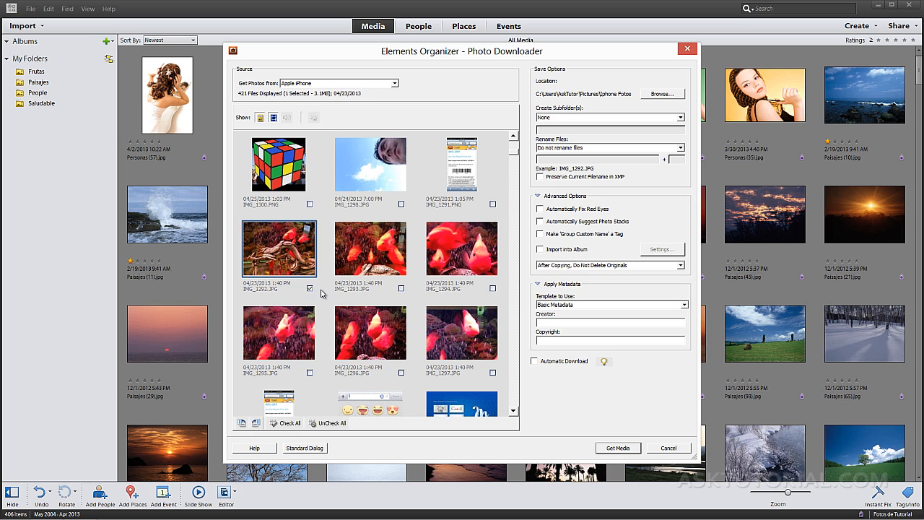
pyautogui.click(401, 289)
pyautogui.click(492, 288)
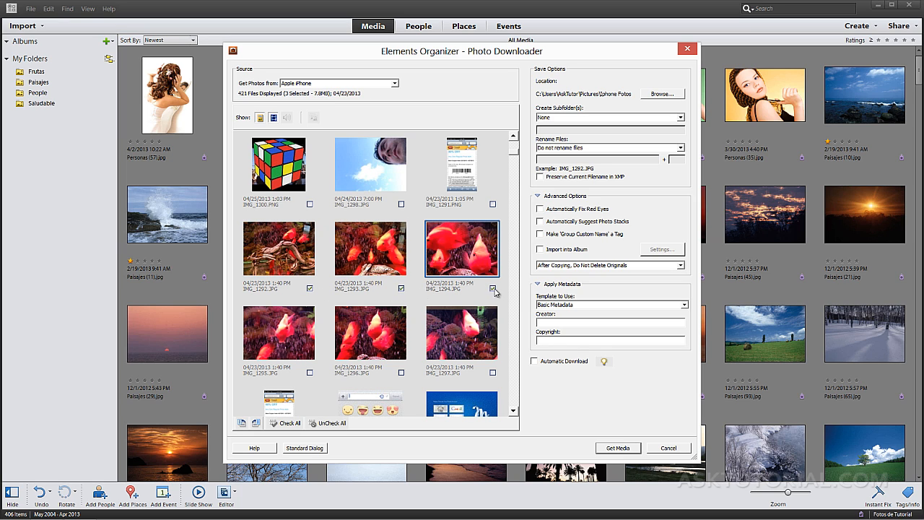
pyautogui.click(493, 373)
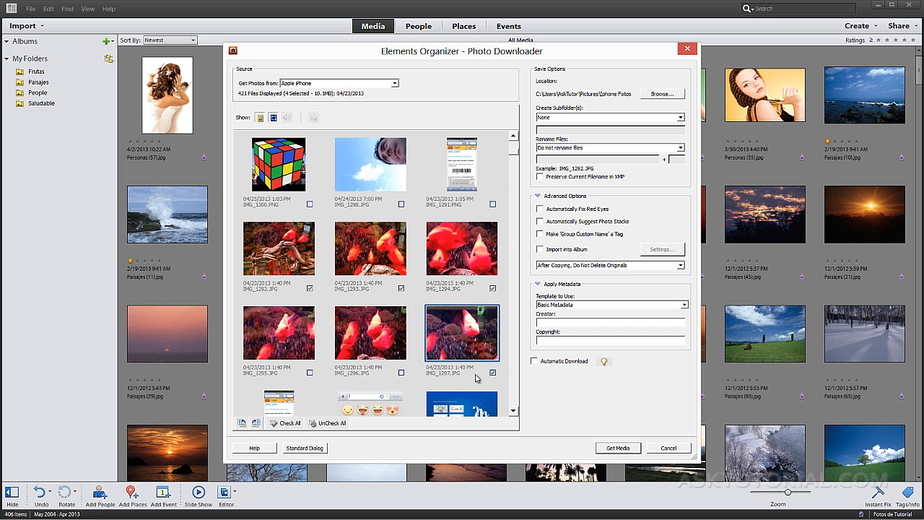
pyautogui.click(401, 373)
pyautogui.click(310, 373)
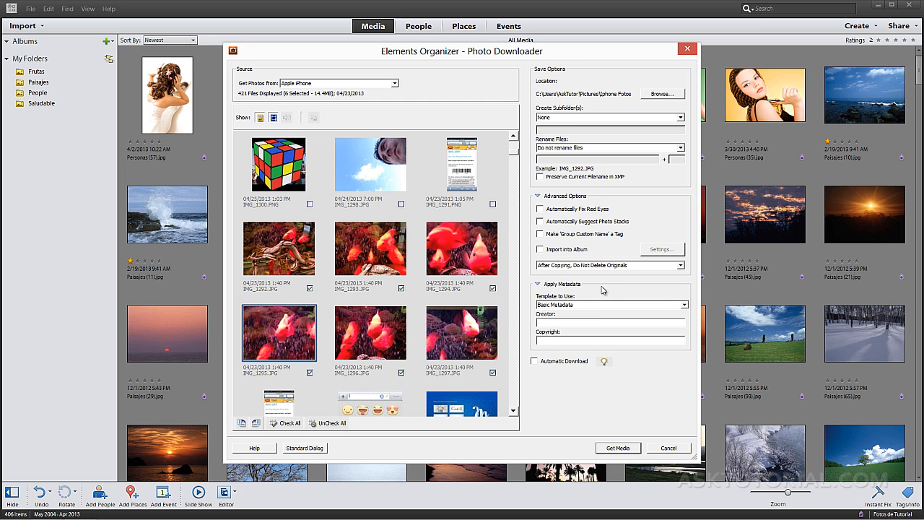
pyautogui.click(618, 448)
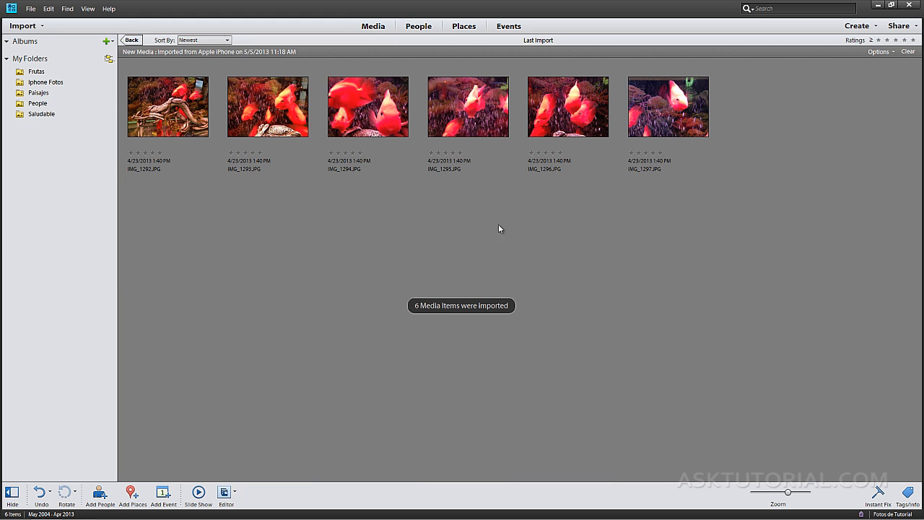
pyautogui.click(331, 154)
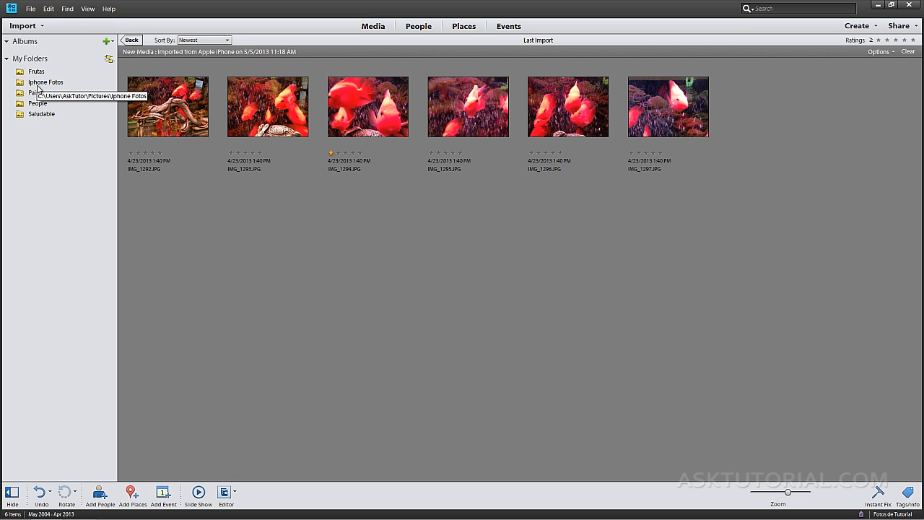
pyautogui.click(181, 115)
pyautogui.click(267, 121)
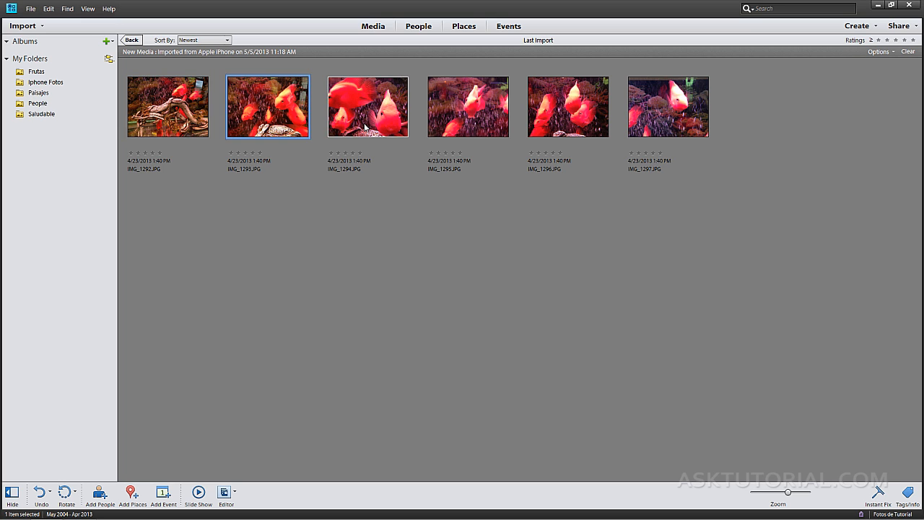
pyautogui.click(377, 124)
pyautogui.click(178, 123)
pyautogui.click(276, 124)
pyautogui.click(394, 129)
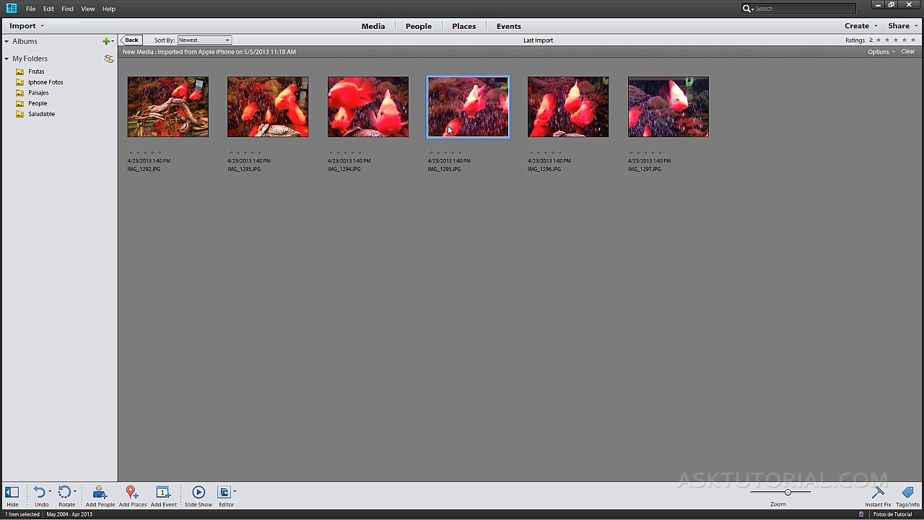
pyautogui.moveTo(168, 184); pyautogui.dragTo(282, 117)
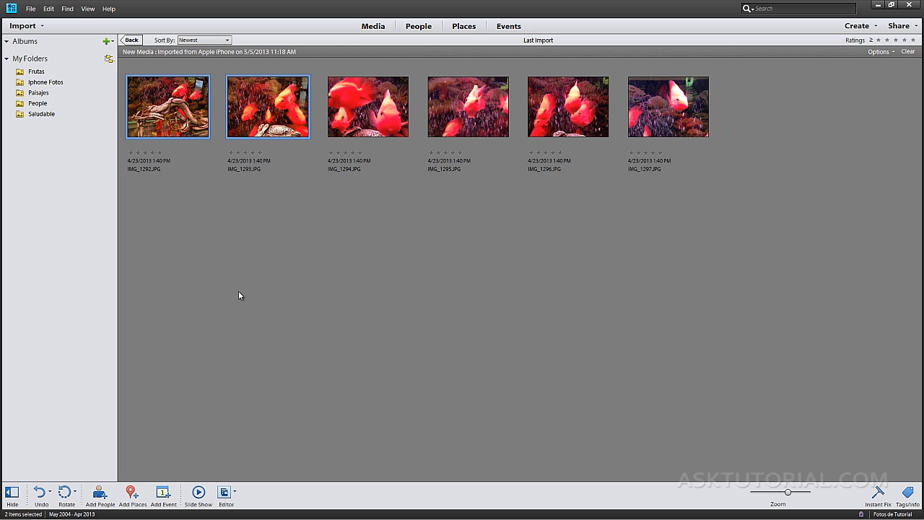
pyautogui.click(239, 292)
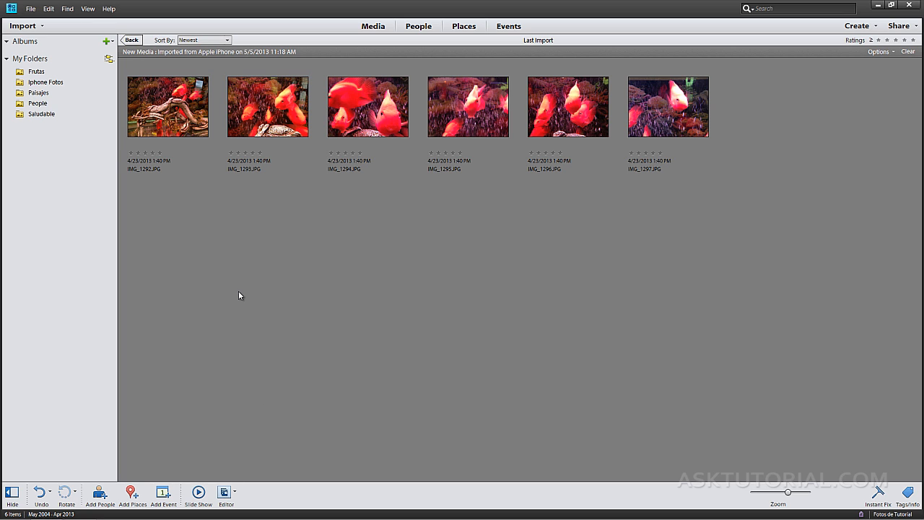